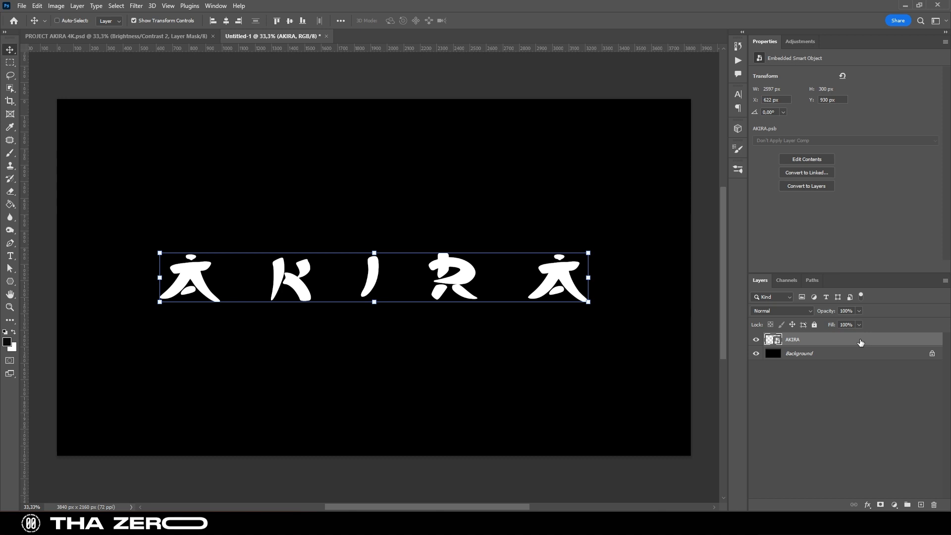
# - Duplicate the AKIRA smart object layer three times
pyautogui.hotkey('ctrl', 'j')
pyautogui.hotkey('ctrl', 'j')
pyautogui.hotkey('ctrl', 'j')
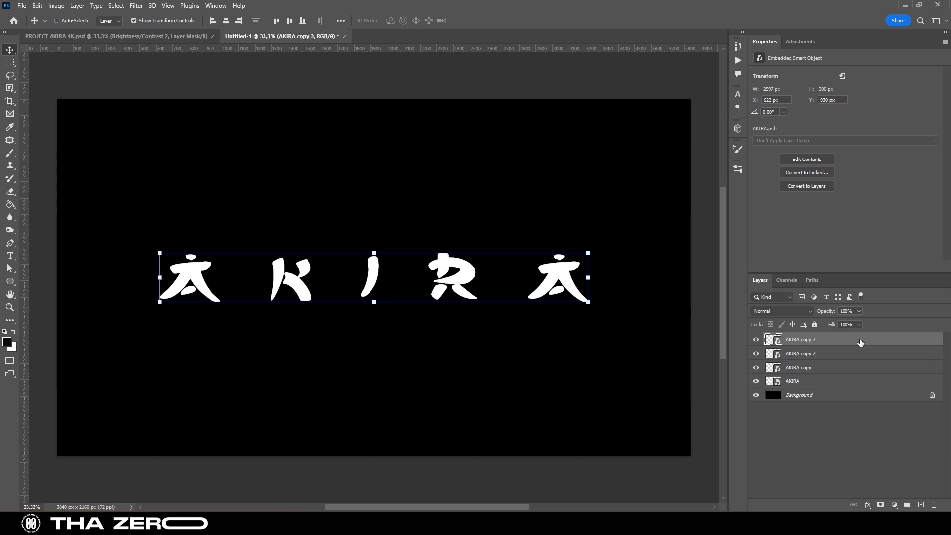
# - Rename the four AKIRA text layers, from topmost to lowest, as FRONT, MID, BACK and BACK
pyautogui.doubleClick(800, 339)
pyautogui.write('FRONT')
pyautogui.press('Tab')
pyautogui.write('MI')
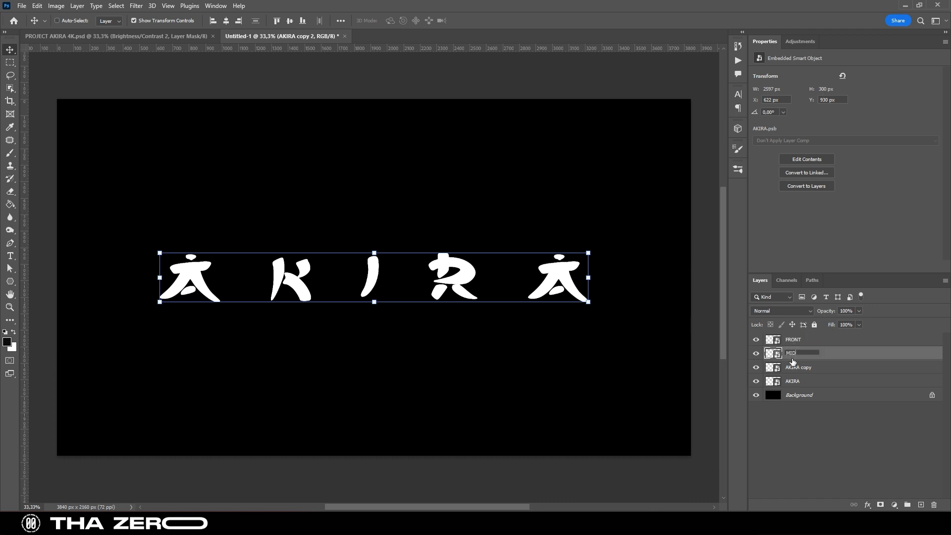
pyautogui.press('Tab')
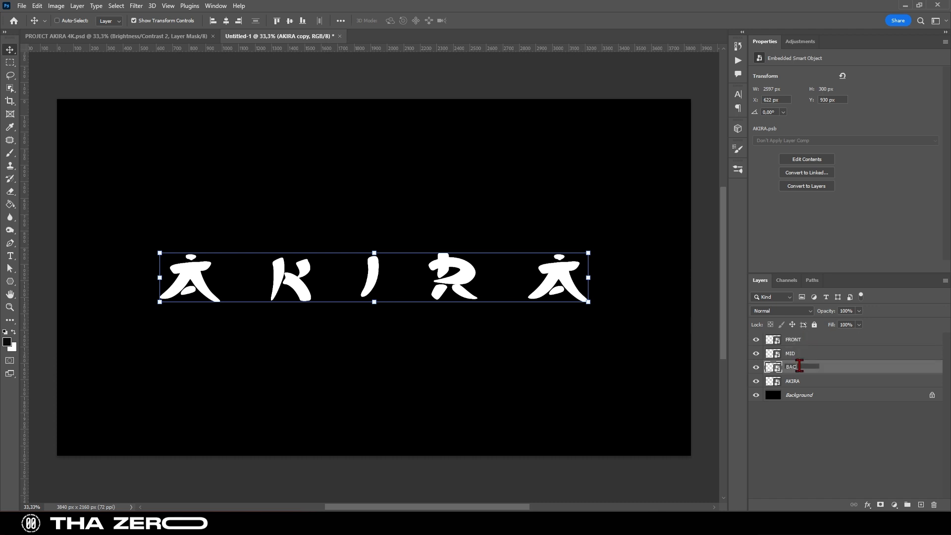
pyautogui.write('BACK')
pyautogui.press('Tab')
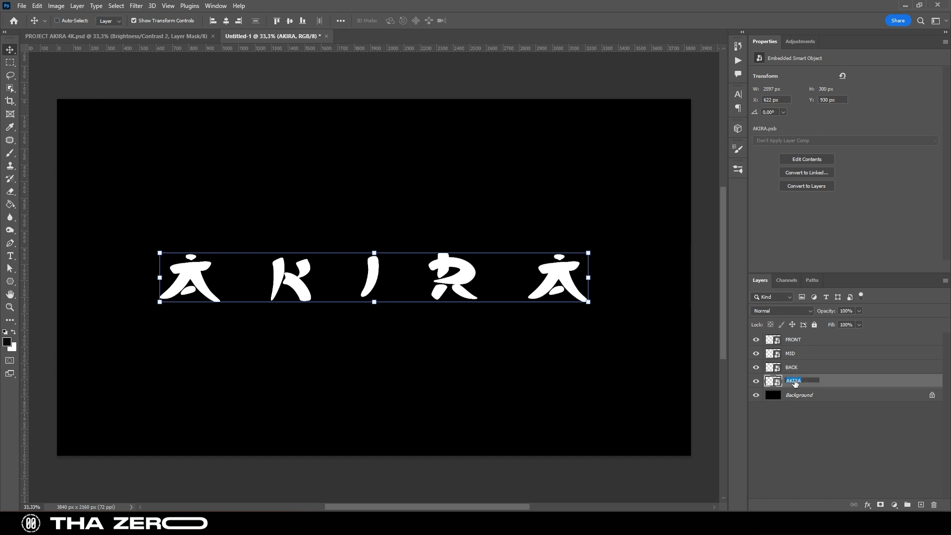
pyautogui.write('BACK')
pyautogui.press('Return')
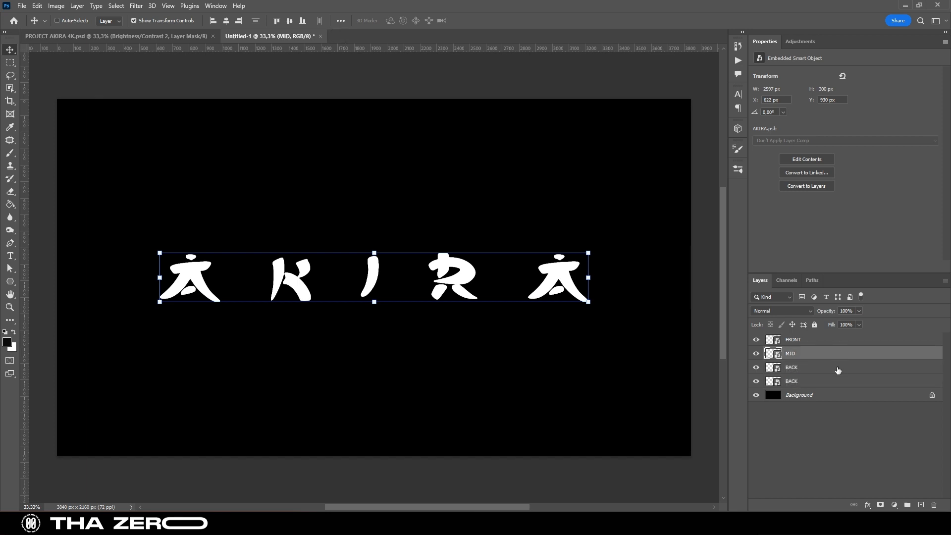
# - Group the two BACK layers and name the group BACK
pyautogui.click(838, 371)
pyautogui.keyDown('shift'); pyautogui.click(829, 381); pyautogui.keyUp('shift')
pyautogui.click(907, 505)
pyautogui.doubleClick(794, 367)
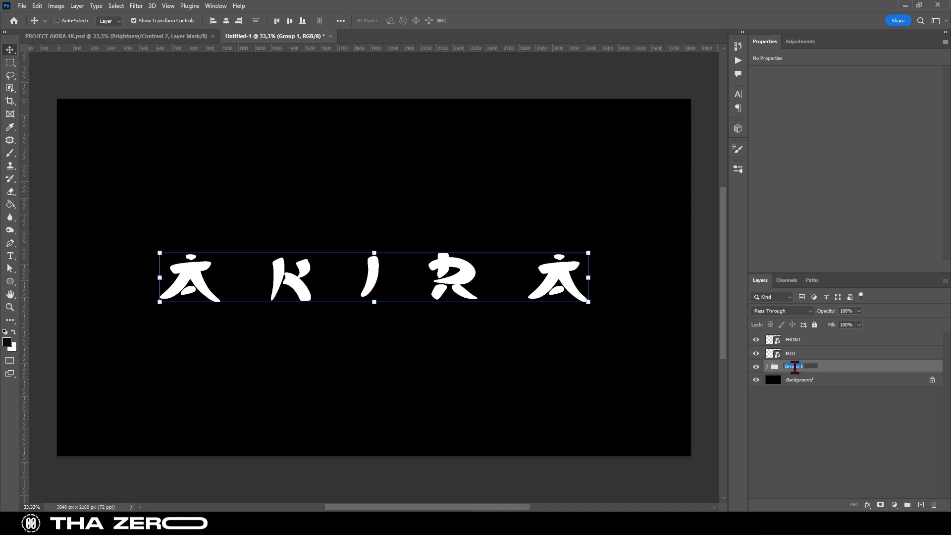
pyautogui.write('BACK')
pyautogui.press('Return')
# - Hide the MID layer and the BACK group, and select the FRONT layer
pyautogui.click(825, 355)
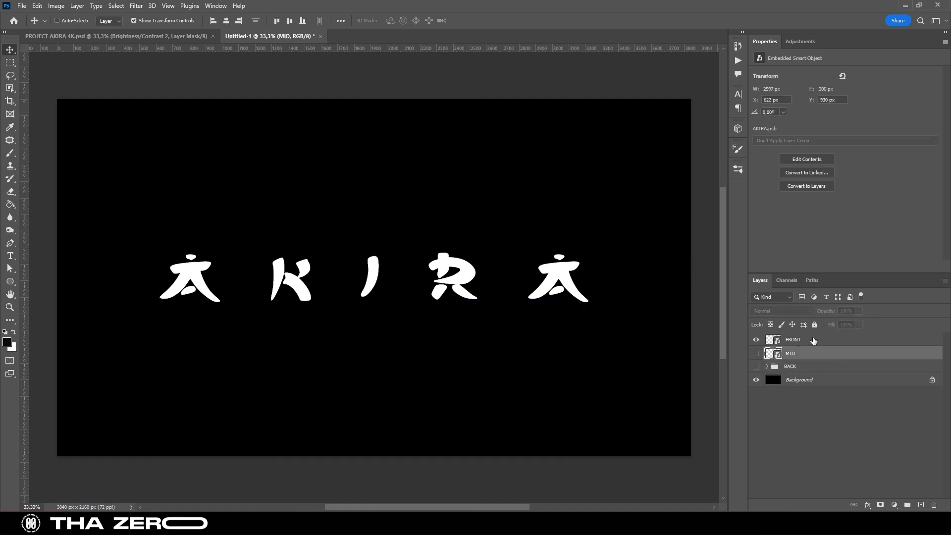
pyautogui.click(814, 340)
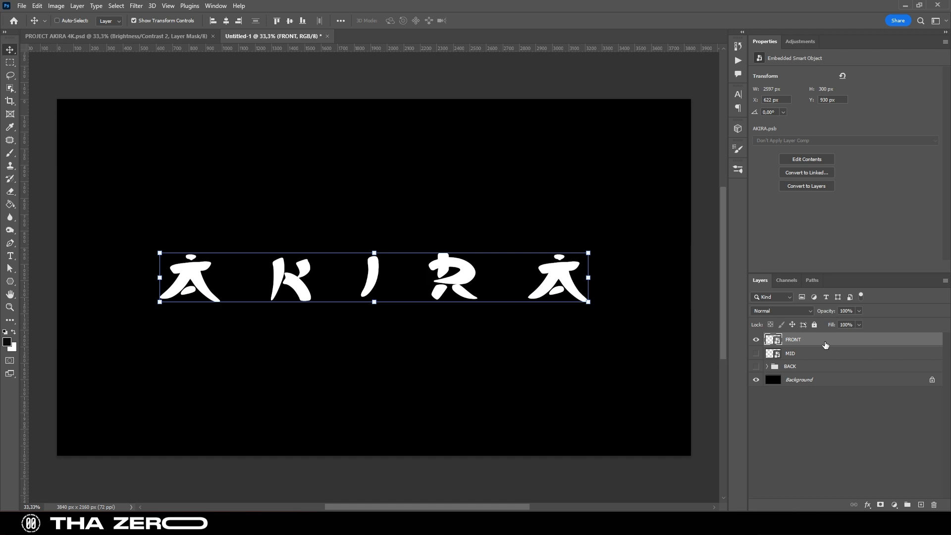
# - Add a Color Overlay in ffcfcf to the FRONT layer
pyautogui.doubleClick(825, 343)
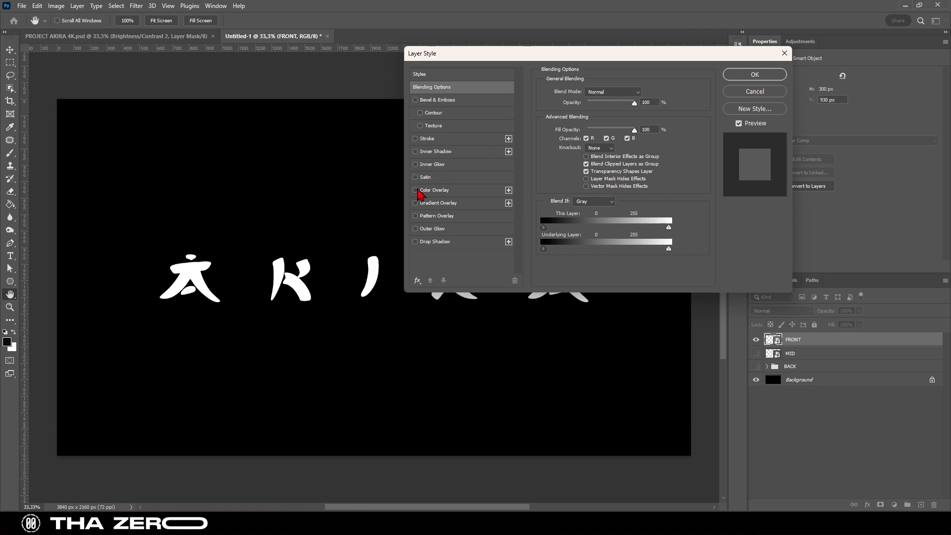
pyautogui.click(416, 190)
pyautogui.click(644, 93)
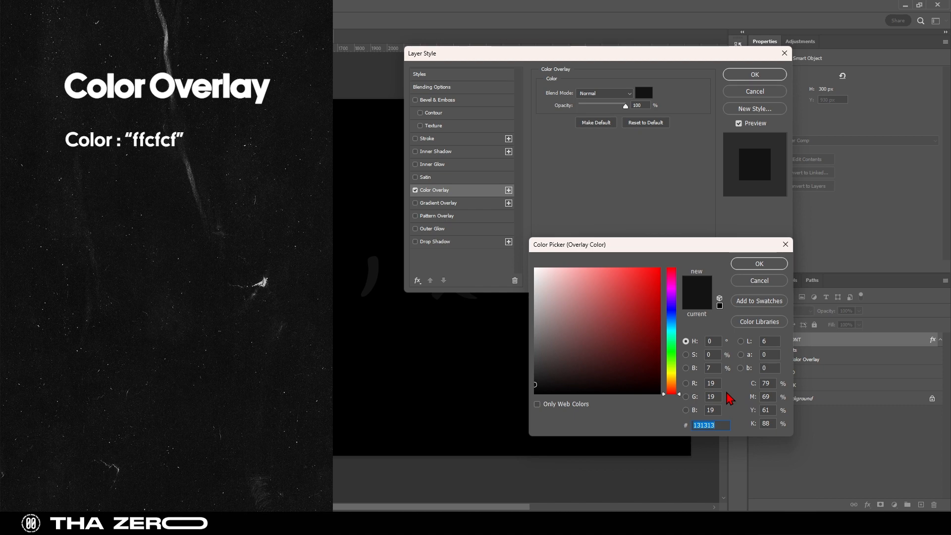
pyautogui.write('FFF')
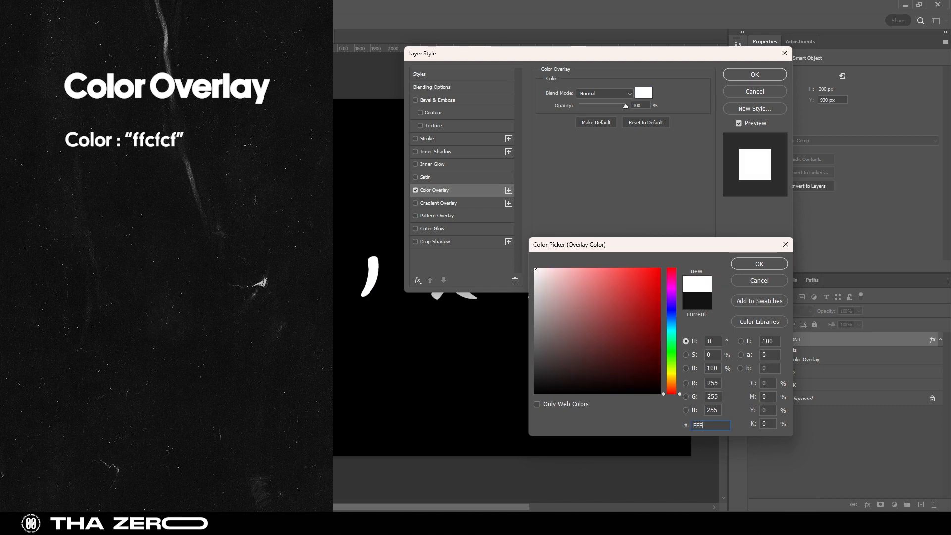
pyautogui.press('BackSpace')
pyautogui.write('CFCF')
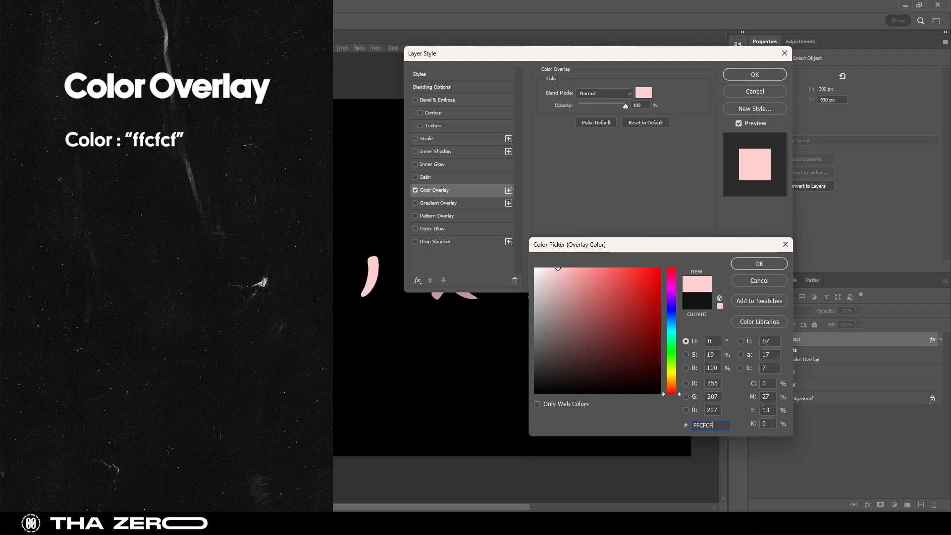
pyautogui.click(759, 264)
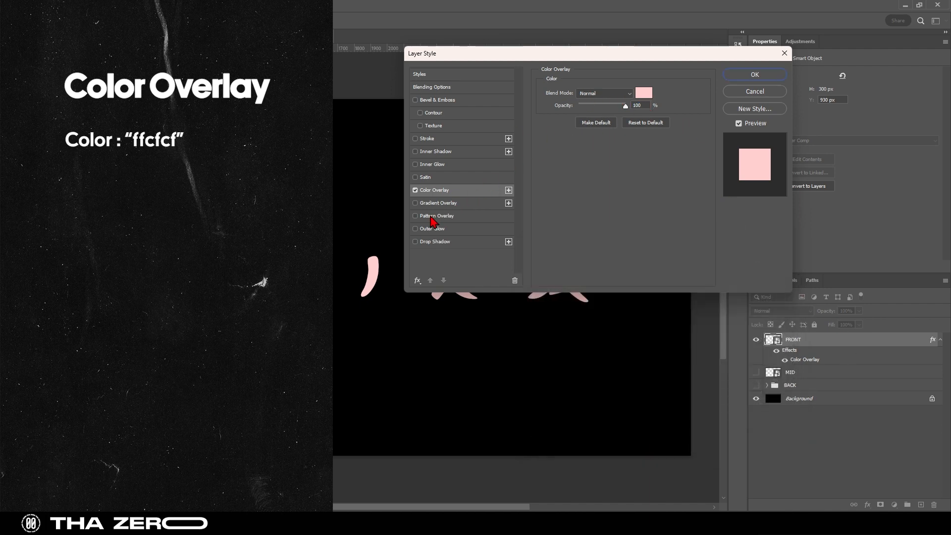
# - Add an Outer Glow to the FRONT layer with 70% opacity, color ff9898, 6% spread and 10 px size
pyautogui.click(463, 232)
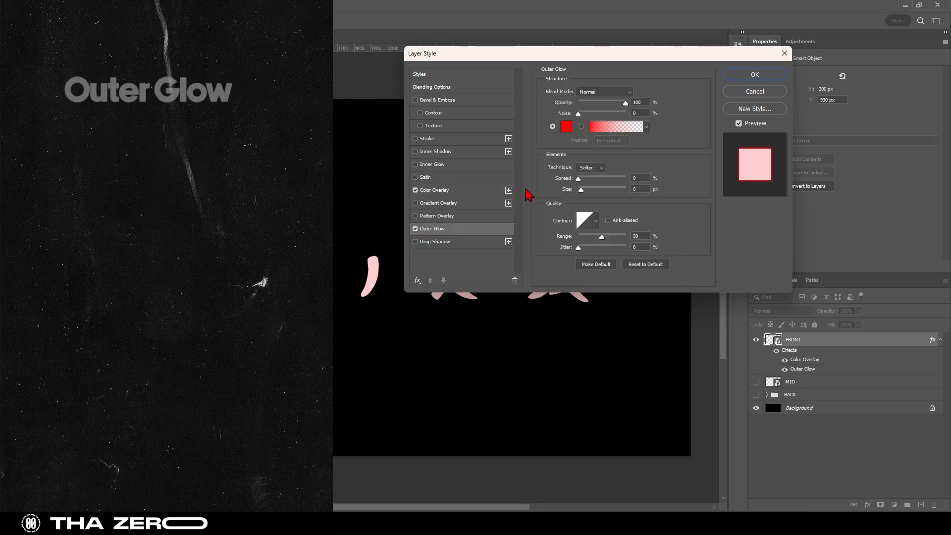
pyautogui.doubleClick(637, 102)
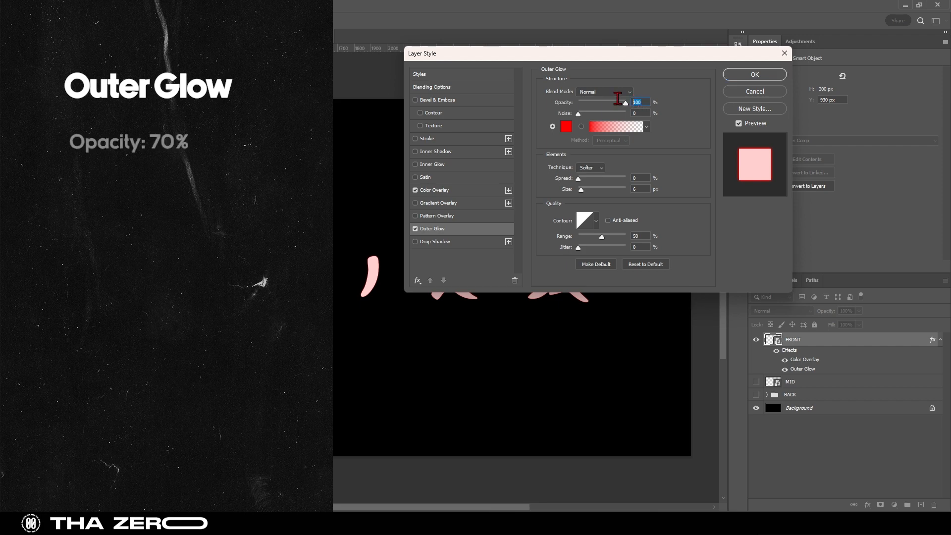
pyautogui.write('70')
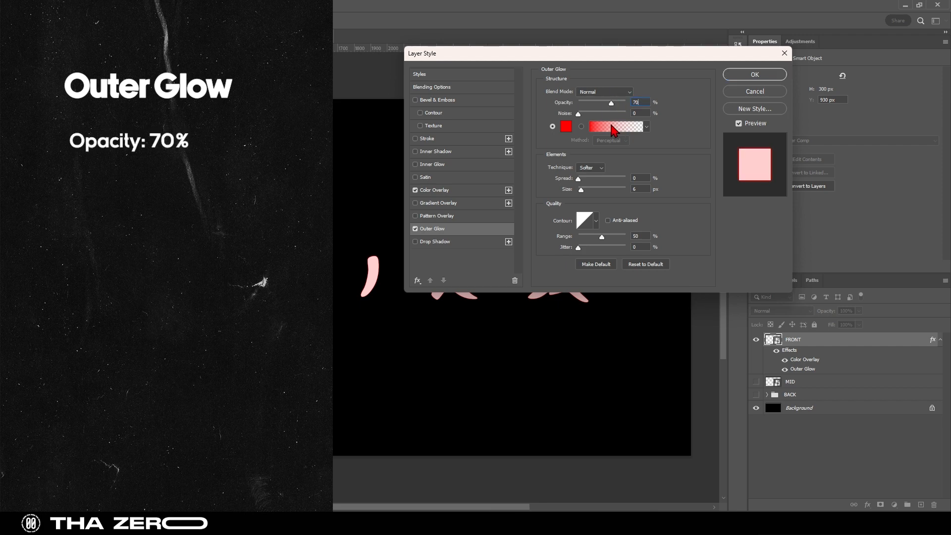
pyautogui.click(566, 127)
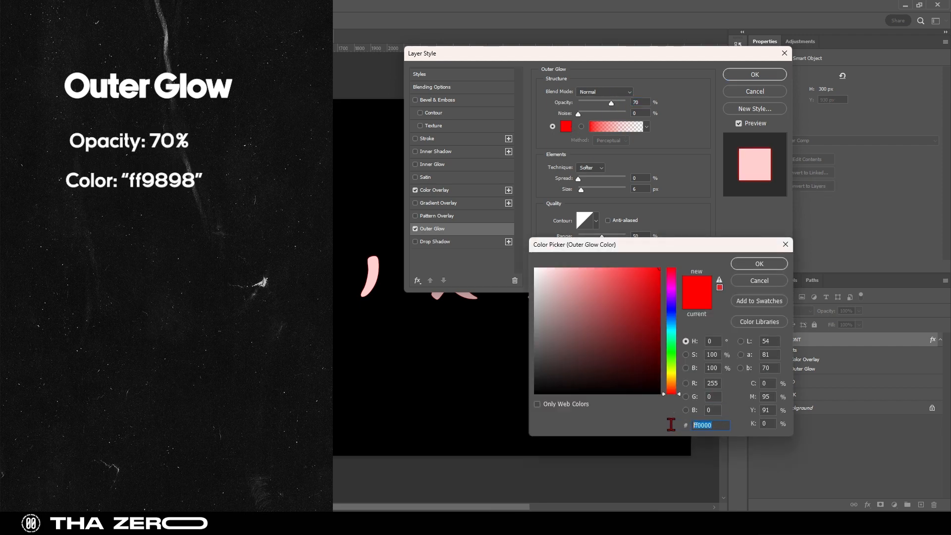
pyautogui.write('FF')
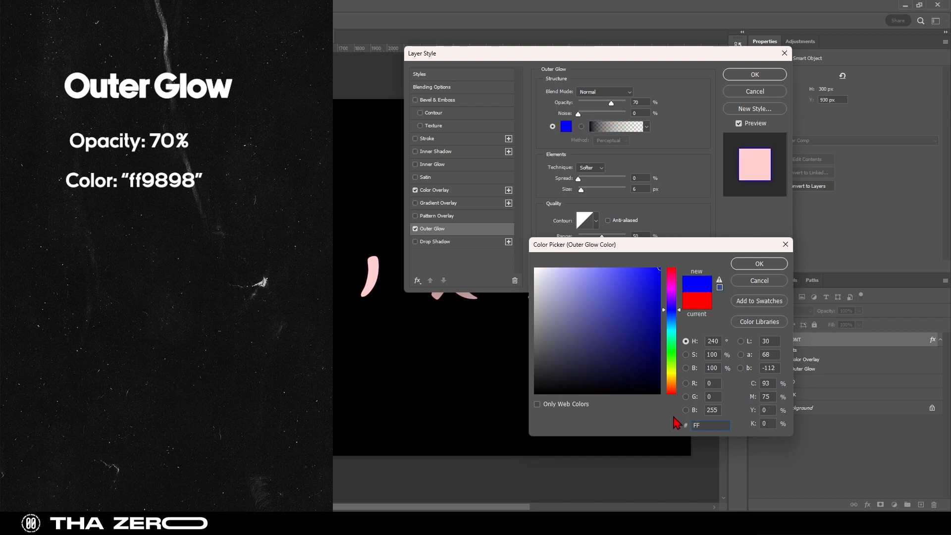
pyautogui.write('9898')
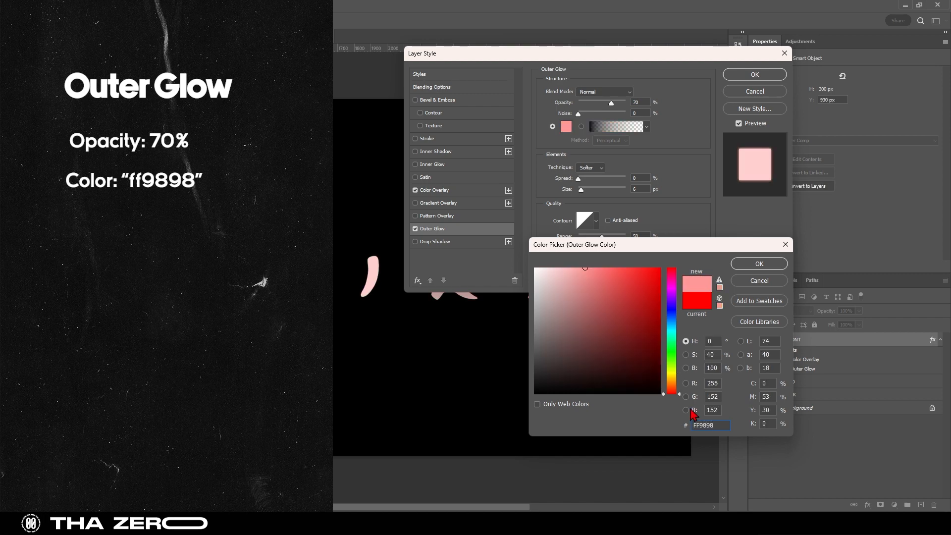
pyautogui.click(759, 264)
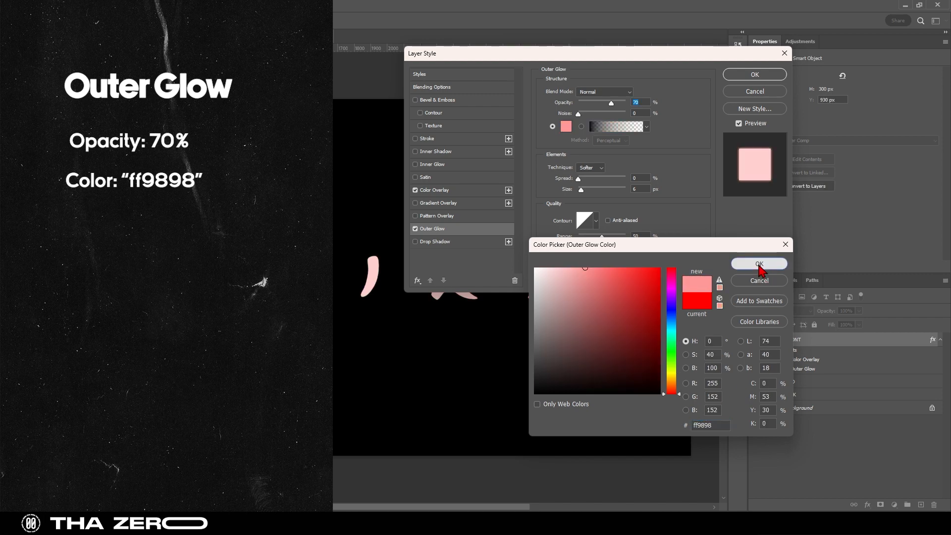
pyautogui.click(639, 177)
pyautogui.write('6')
pyautogui.press('Tab')
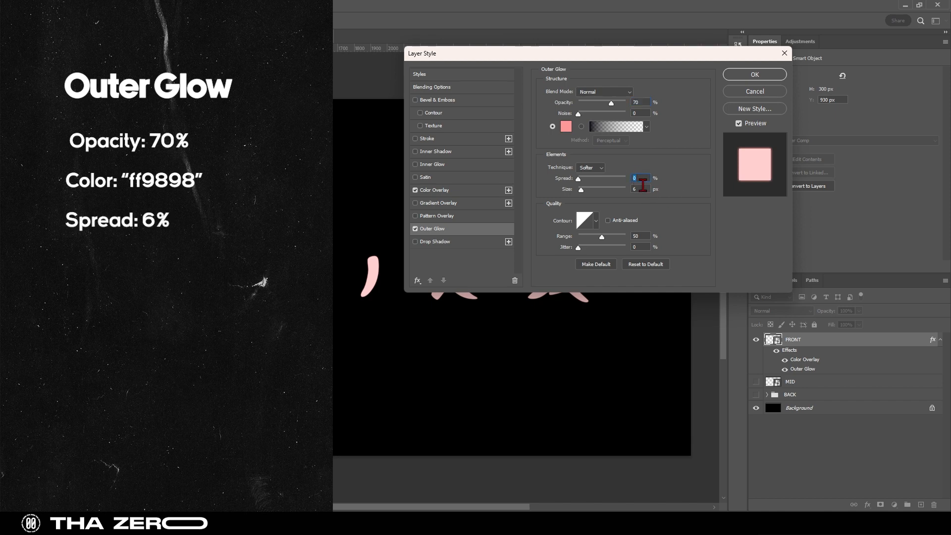
pyautogui.write('10')
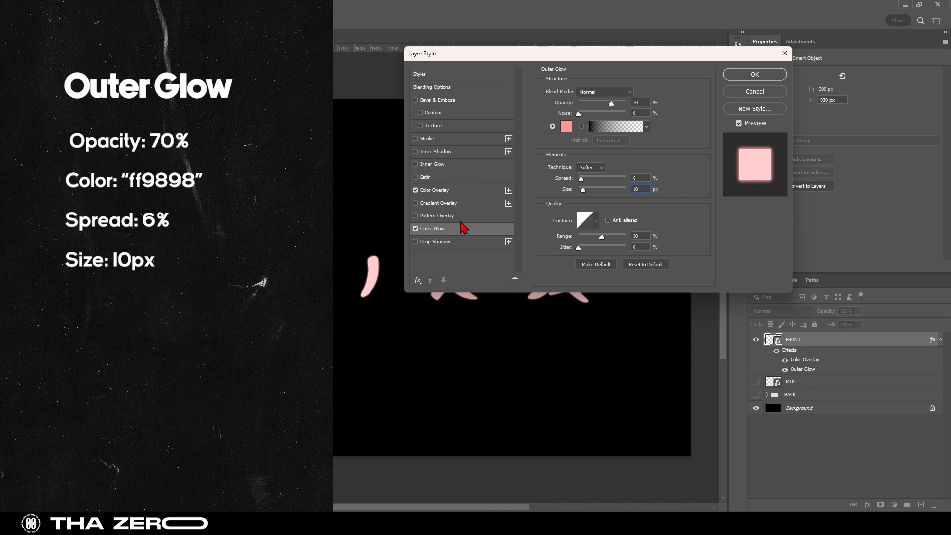
# - Add a Drop Shadow in ff3939 with 3 px distance, 8% spread and 130 px size, and apply the FRONT layer's style
pyautogui.click(415, 242)
pyautogui.click(452, 243)
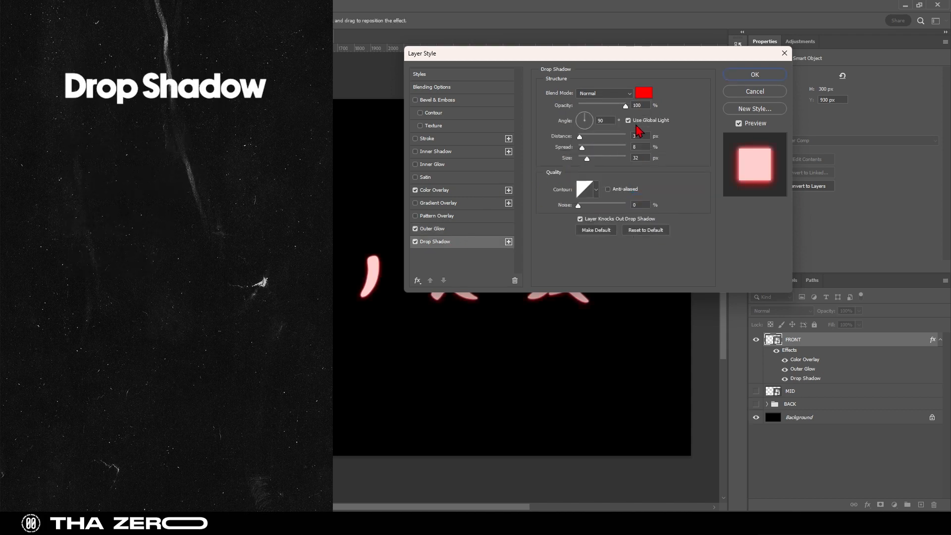
pyautogui.click(644, 93)
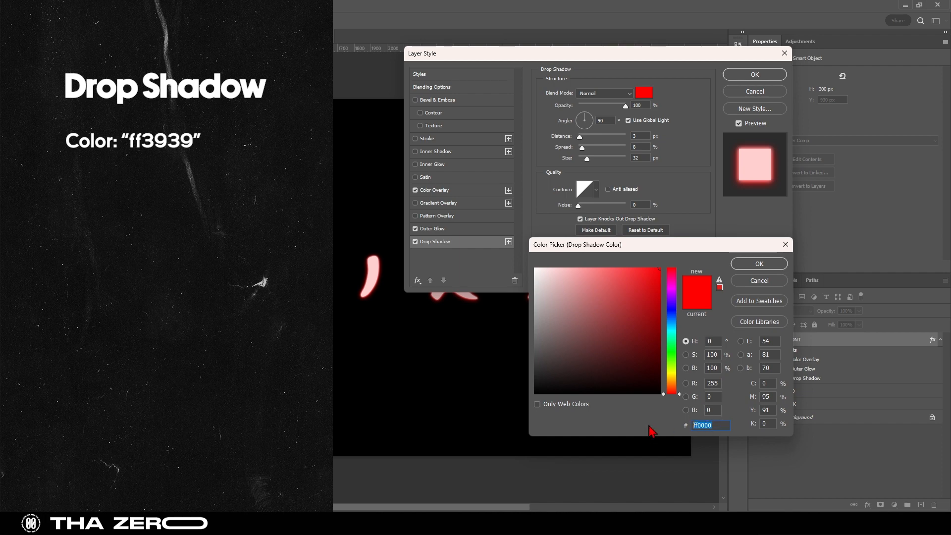
pyautogui.write('ff3939')
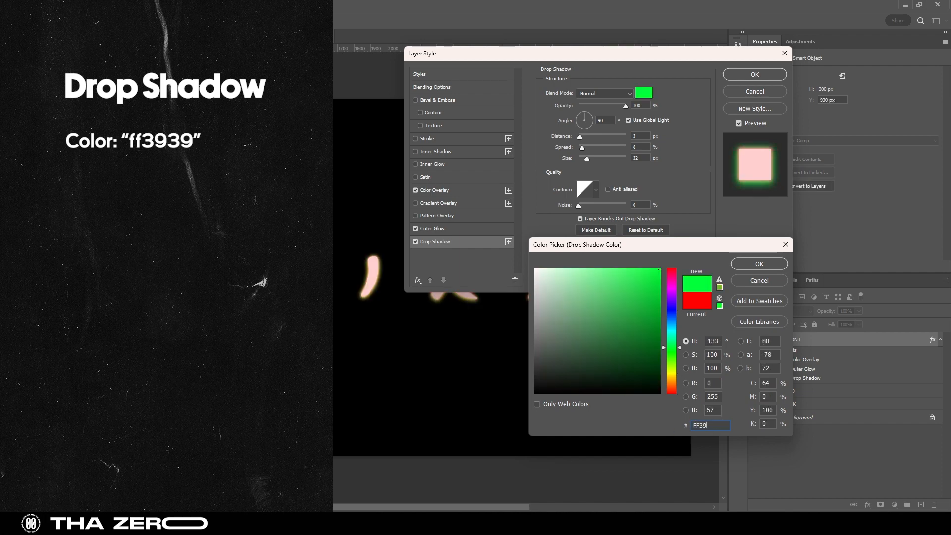
pyautogui.click(749, 264)
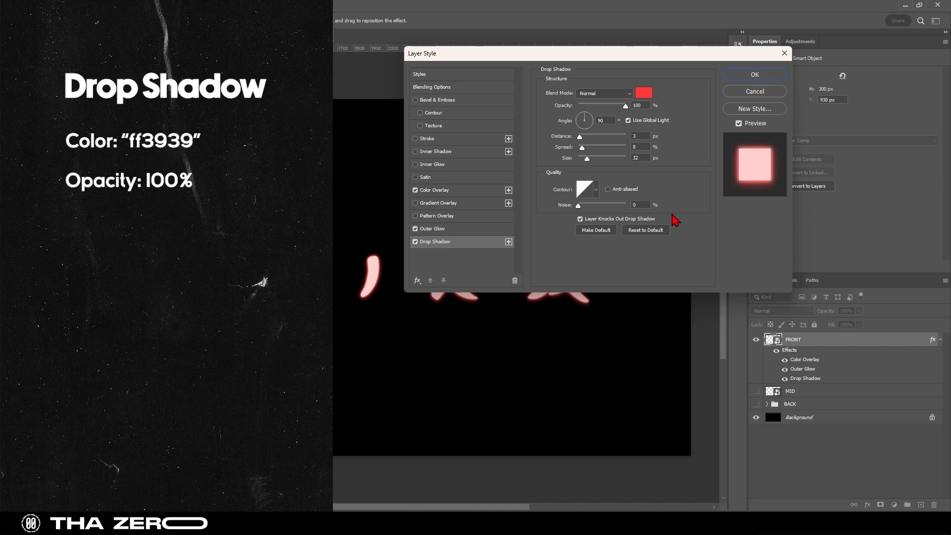
pyautogui.click(639, 136)
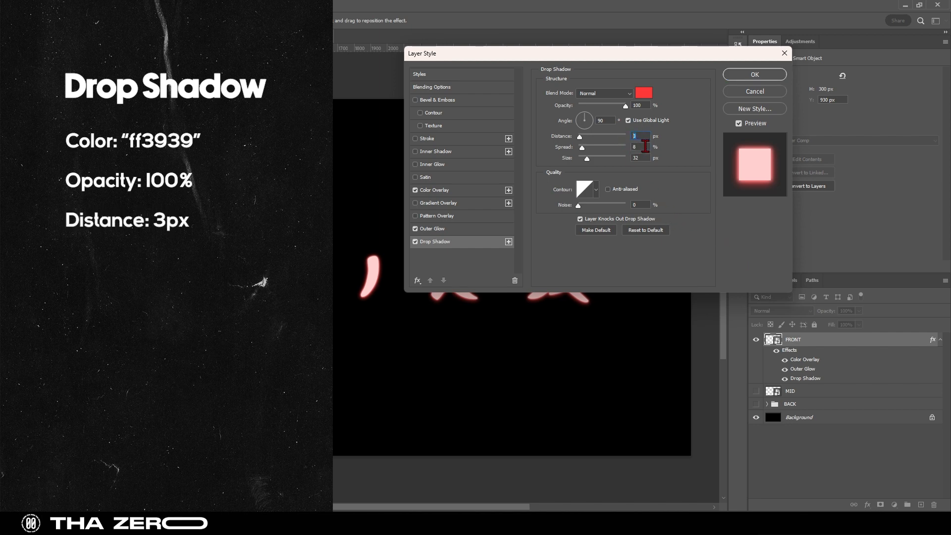
pyautogui.click(639, 146)
pyautogui.click(645, 157)
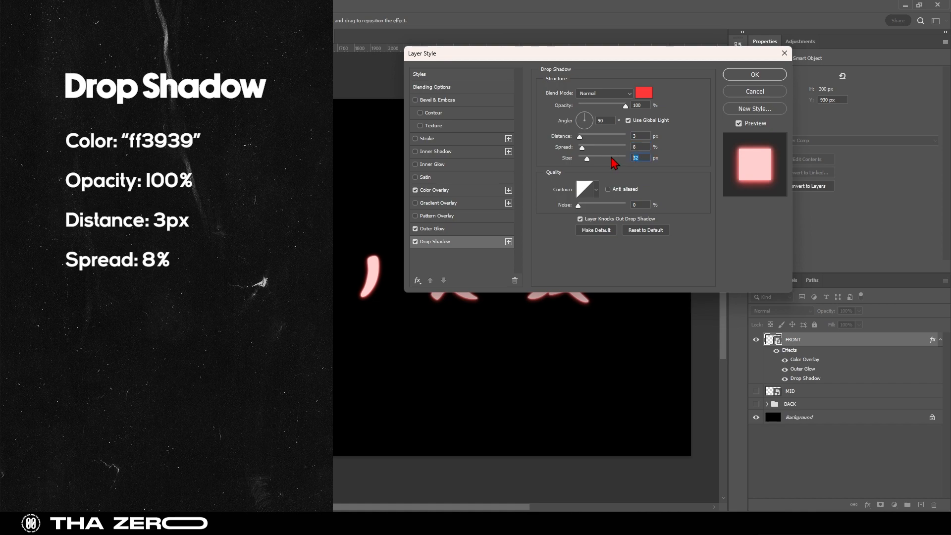
pyautogui.write('130')
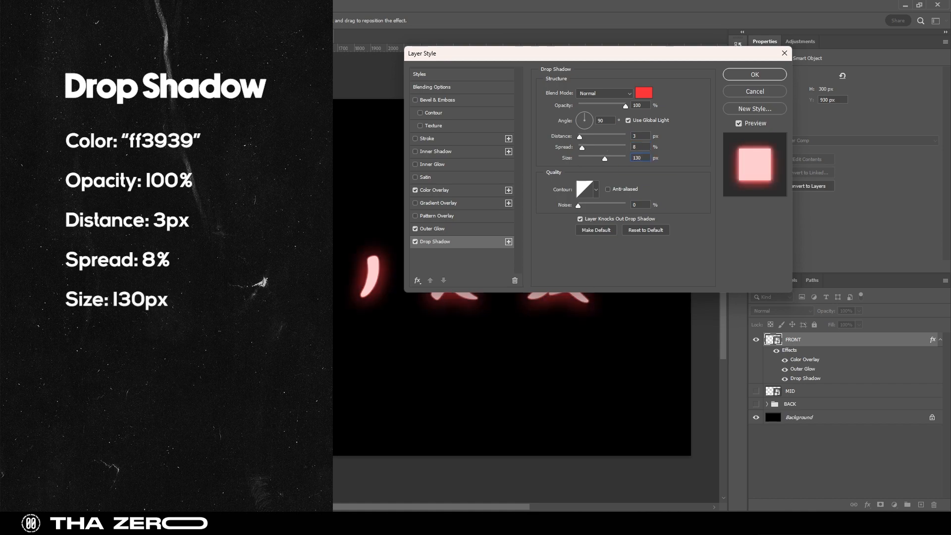
pyautogui.click(734, 75)
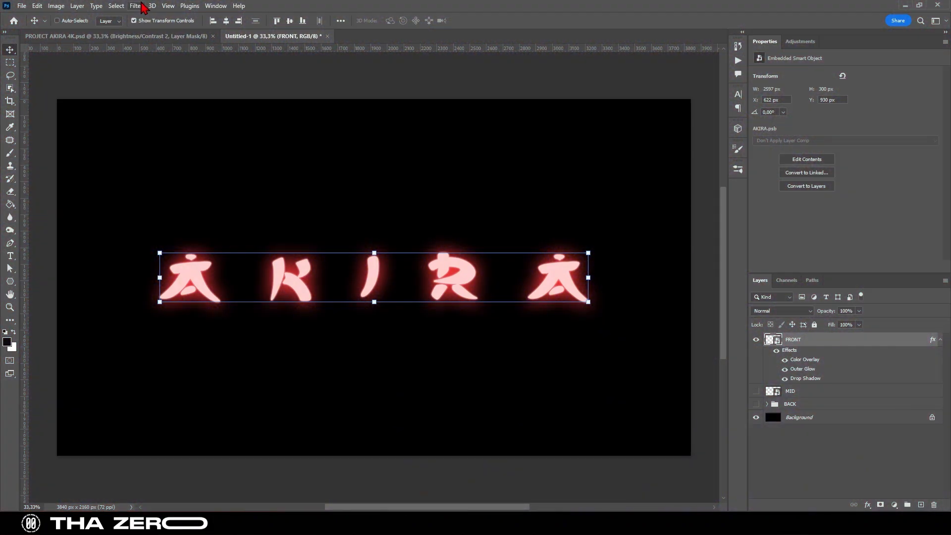
# - Apply the Displace distortion filter to the FRONT layer with a horizontal scale of 0, and collapse the layer's effects list
pyautogui.click(142, 6)
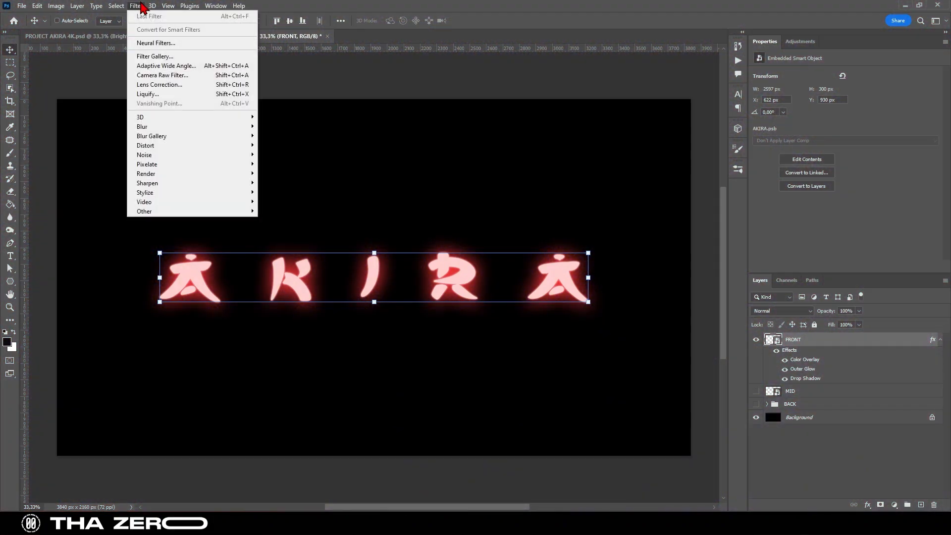
pyautogui.moveTo(178, 146)
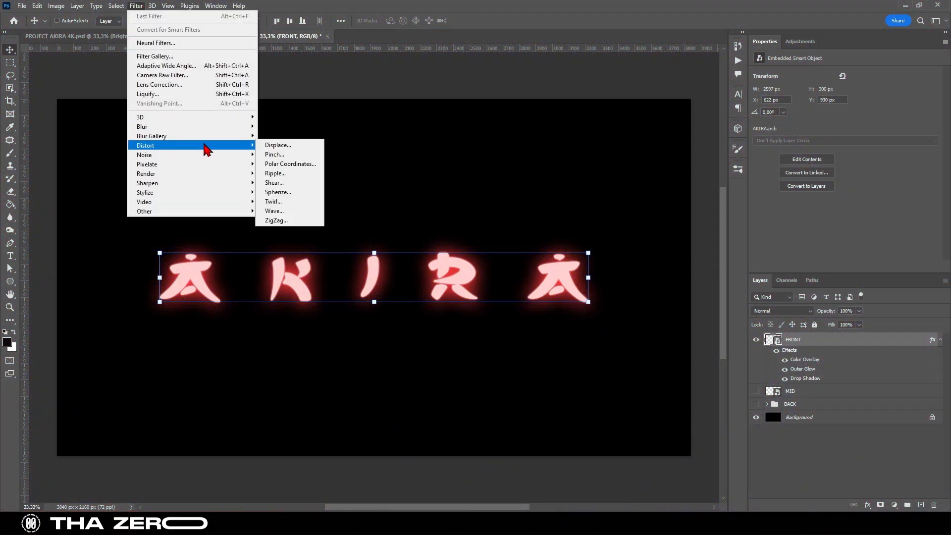
pyautogui.click(275, 145)
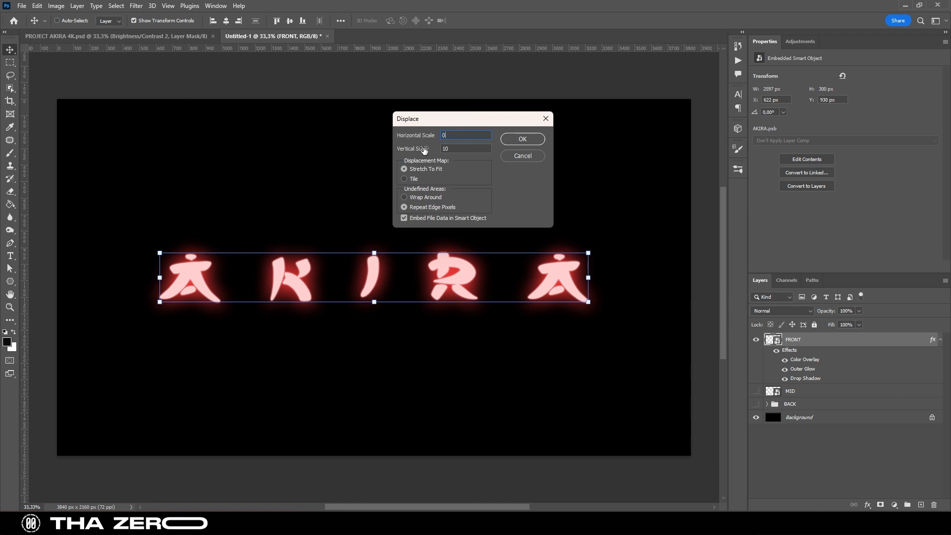
pyautogui.press('Tab')
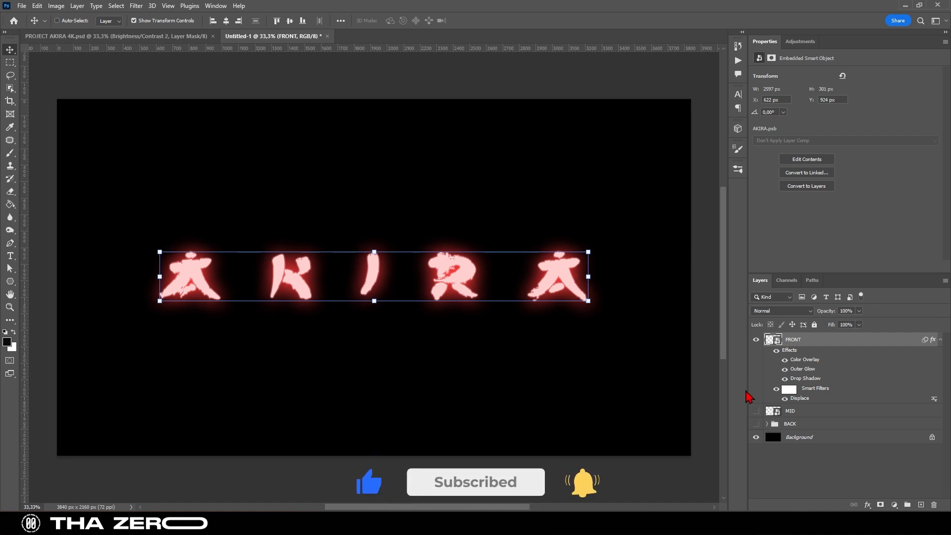
pyautogui.click(940, 340)
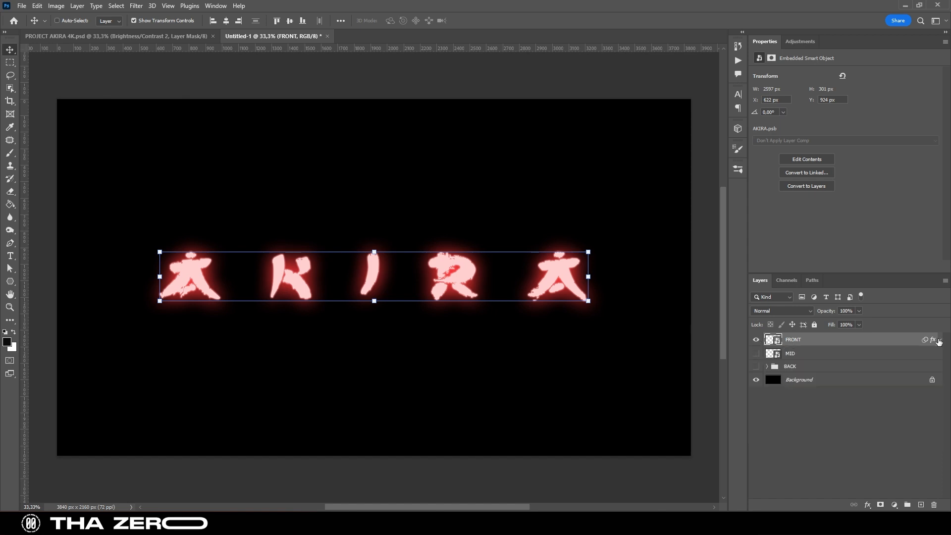
# - Show the MID layer, hide the FRONT layer, and make MID the active layer
pyautogui.click(756, 353)
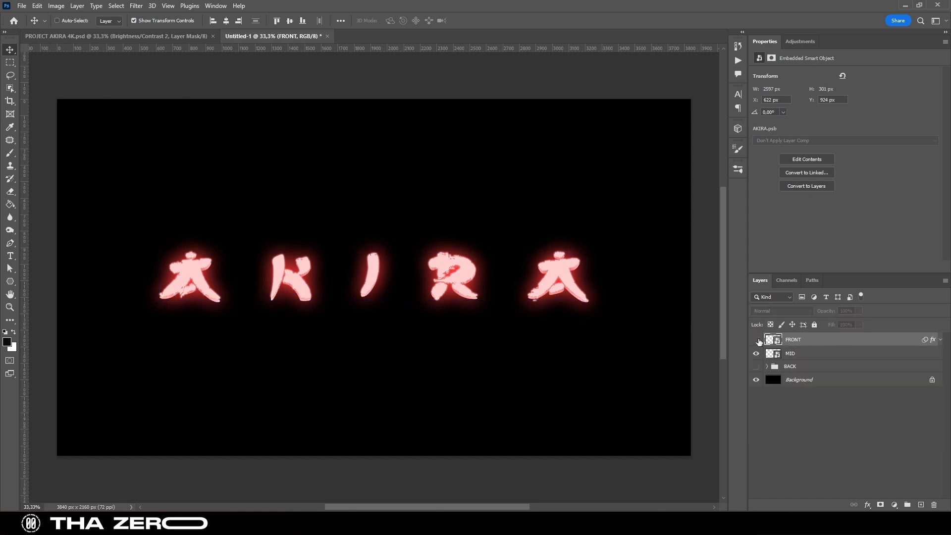
pyautogui.click(756, 340)
pyautogui.click(800, 355)
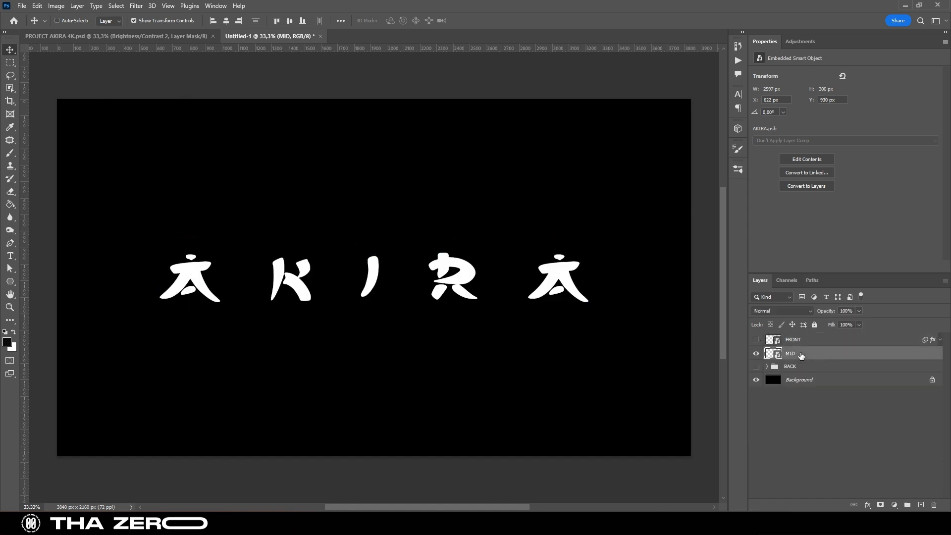
# - Add a Color Overlay in 000000 to the MID layer
pyautogui.doubleClick(799, 355)
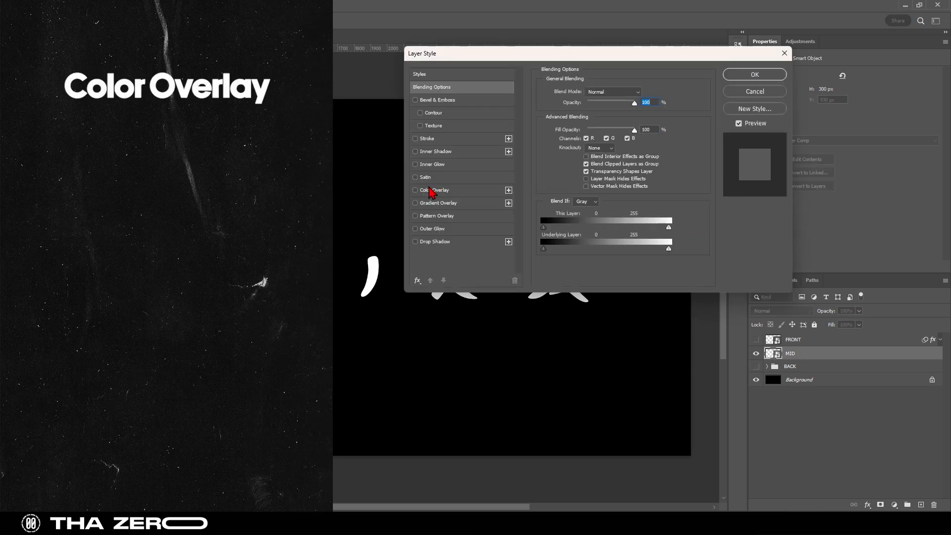
pyautogui.click(415, 190)
pyautogui.click(432, 191)
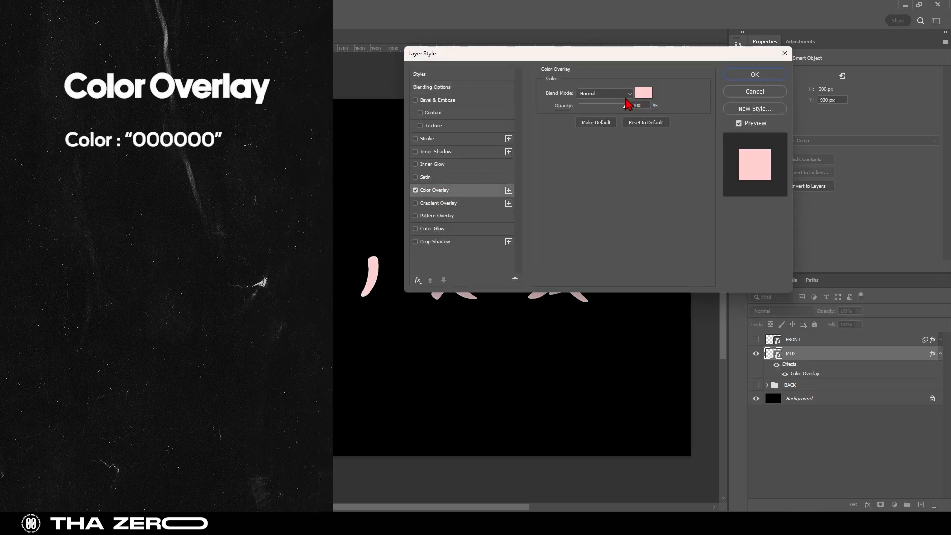
pyautogui.click(644, 93)
pyautogui.moveTo(603, 347); pyautogui.dragTo(536, 393)
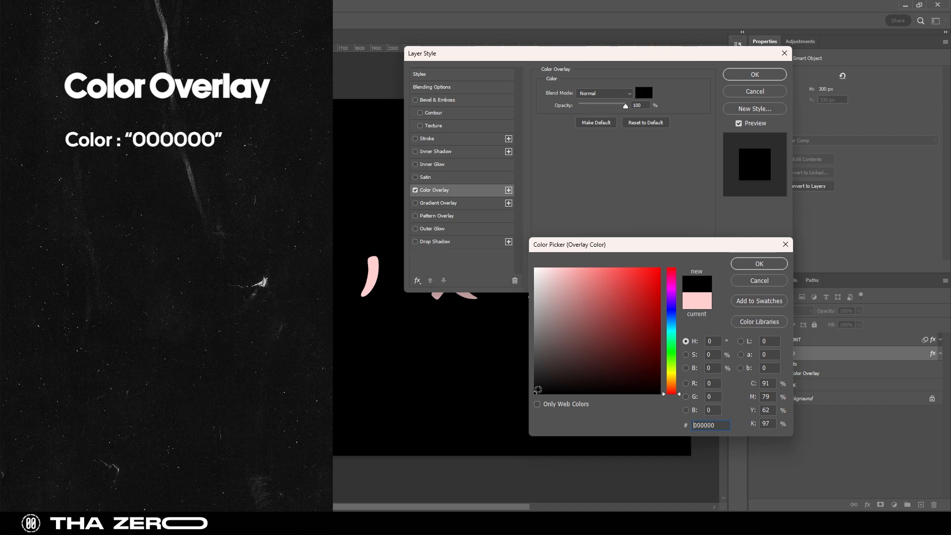
pyautogui.click(748, 263)
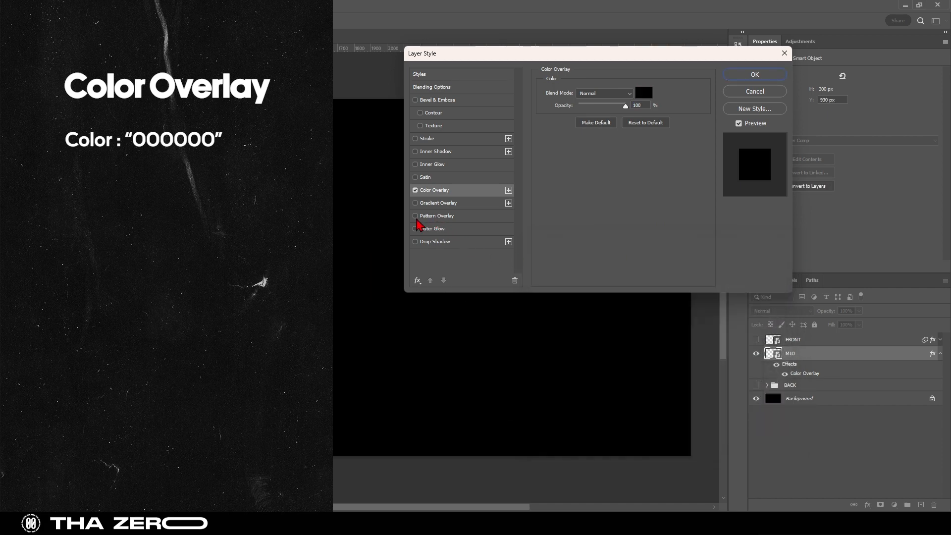
# - Add an Outer Glow to the MID layer with 100% opacity, color ffc0c0, 0% spread and 13 px size
pyautogui.click(418, 229)
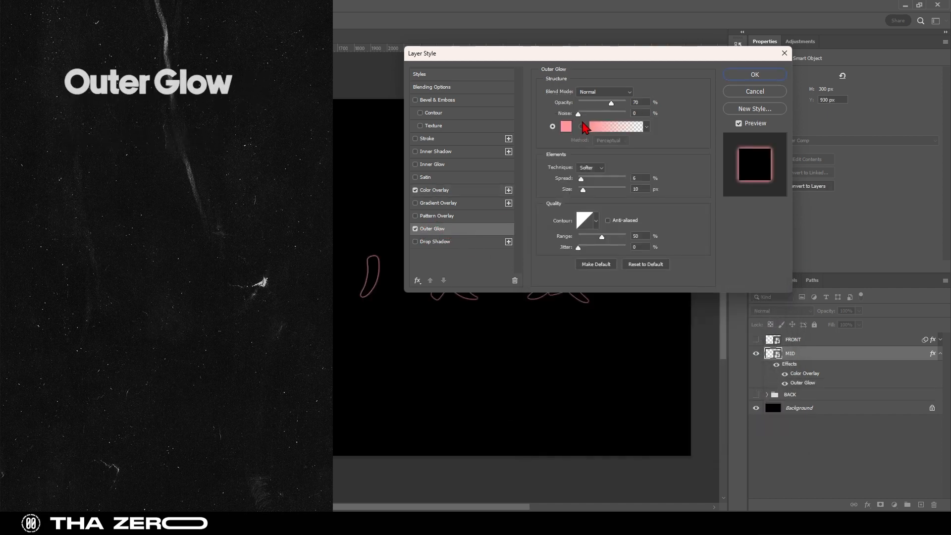
pyautogui.moveTo(611, 103); pyautogui.dragTo(644, 104)
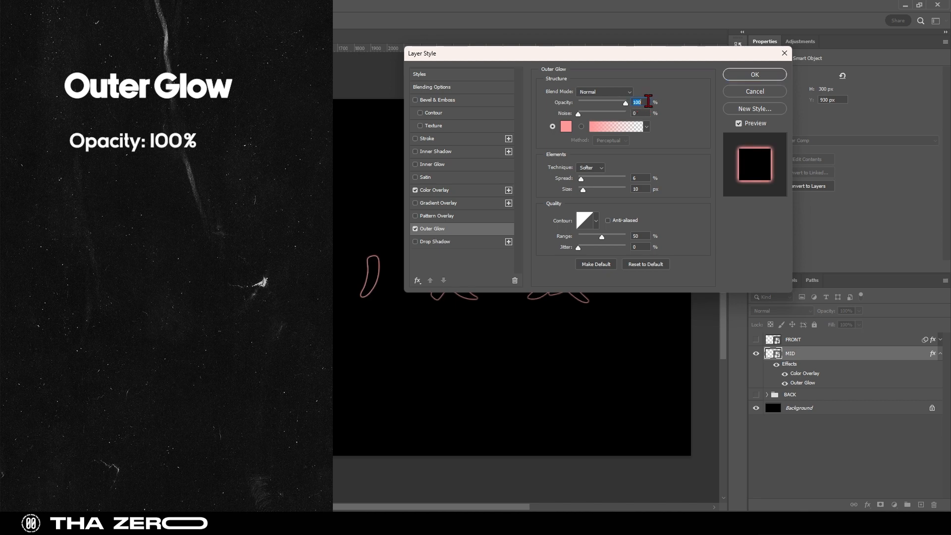
pyautogui.click(566, 128)
pyautogui.write('F')
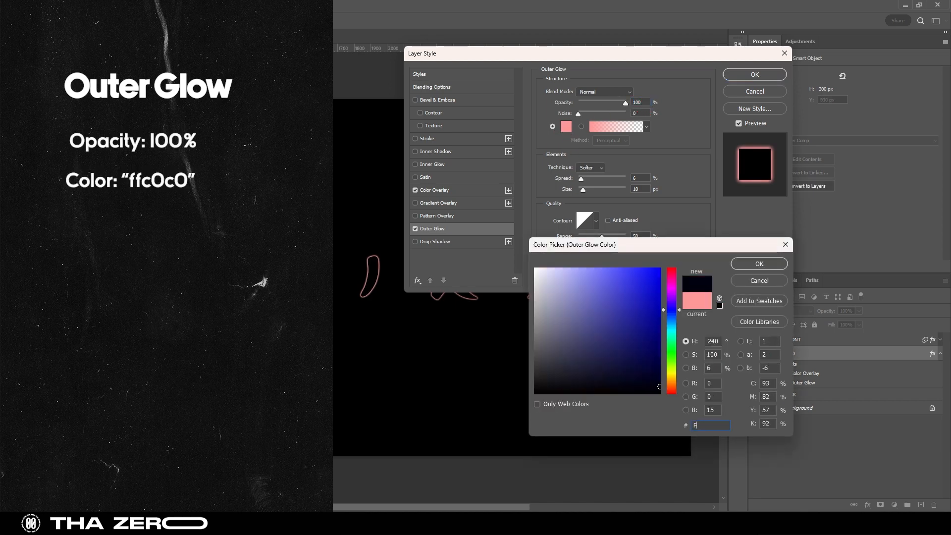
pyautogui.write('FC0C0')
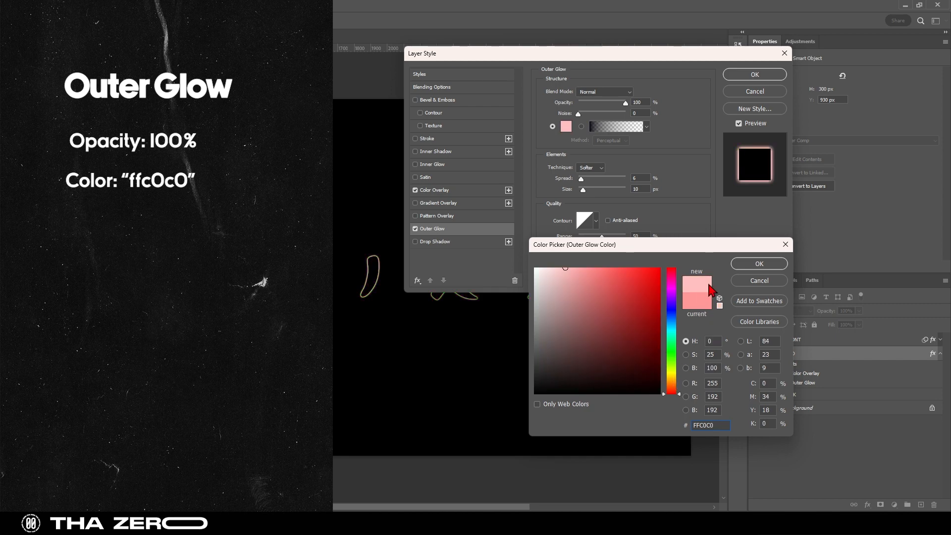
pyautogui.click(748, 267)
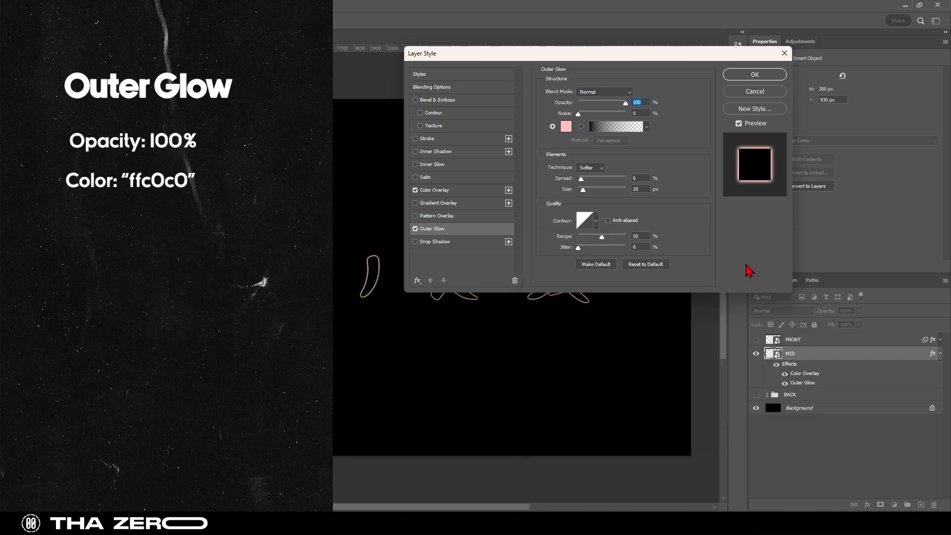
pyautogui.moveTo(641, 178); pyautogui.dragTo(623, 196)
pyautogui.write('0')
pyautogui.click(638, 188)
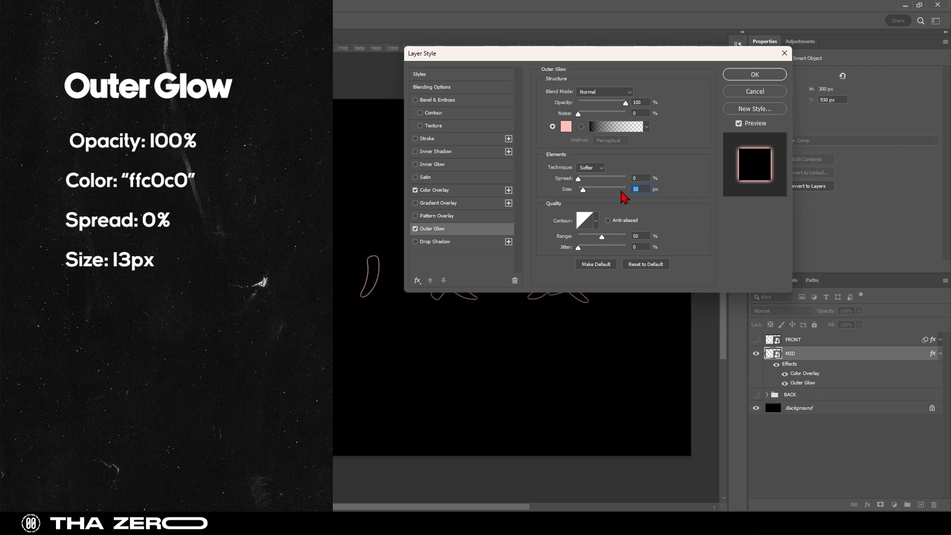
pyautogui.write('13')
# - Add a Drop Shadow to the MID layer and set its color to fdffbb
pyautogui.click(416, 242)
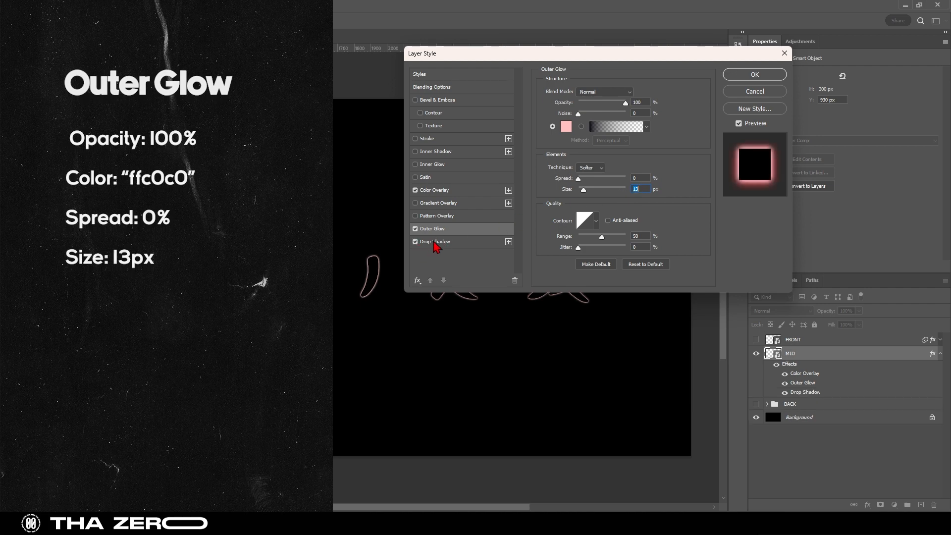
pyautogui.click(435, 242)
pyautogui.click(644, 93)
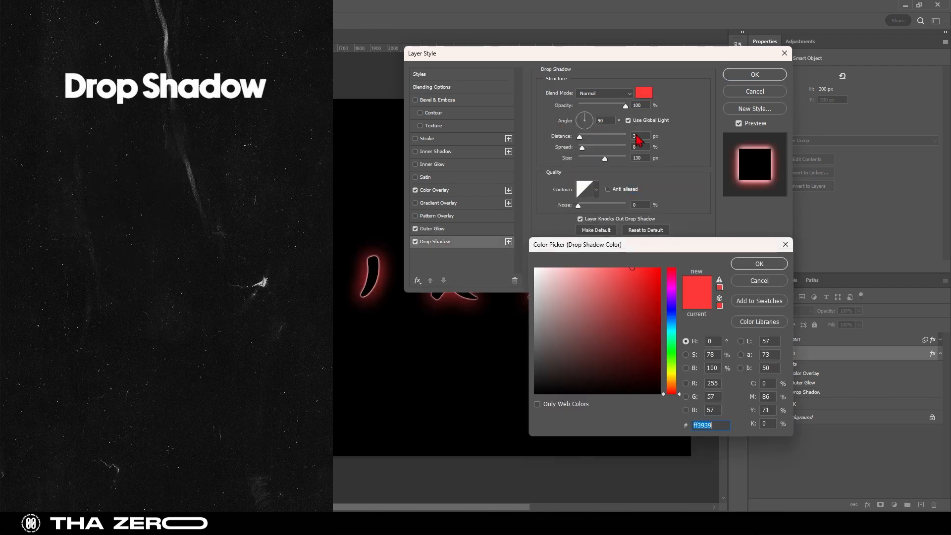
pyautogui.write('FD')
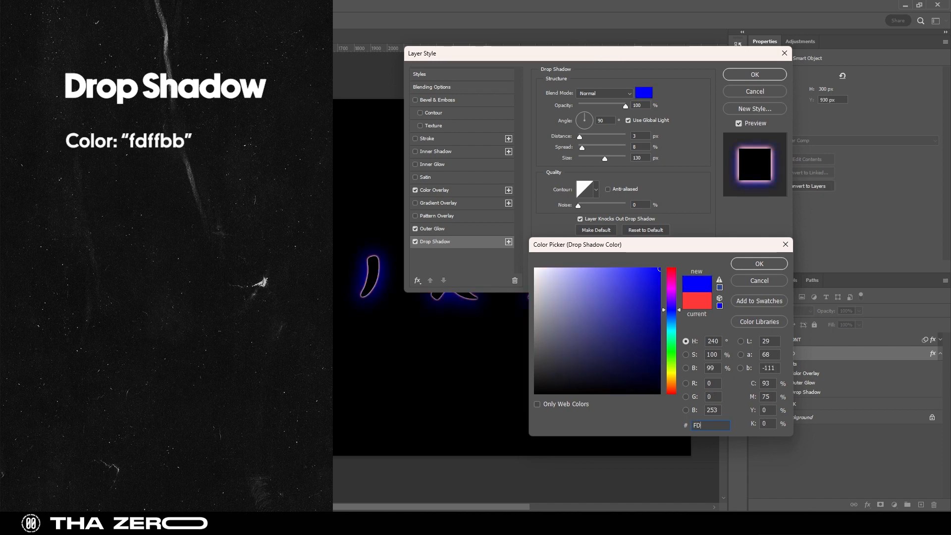
pyautogui.write('FFBB')
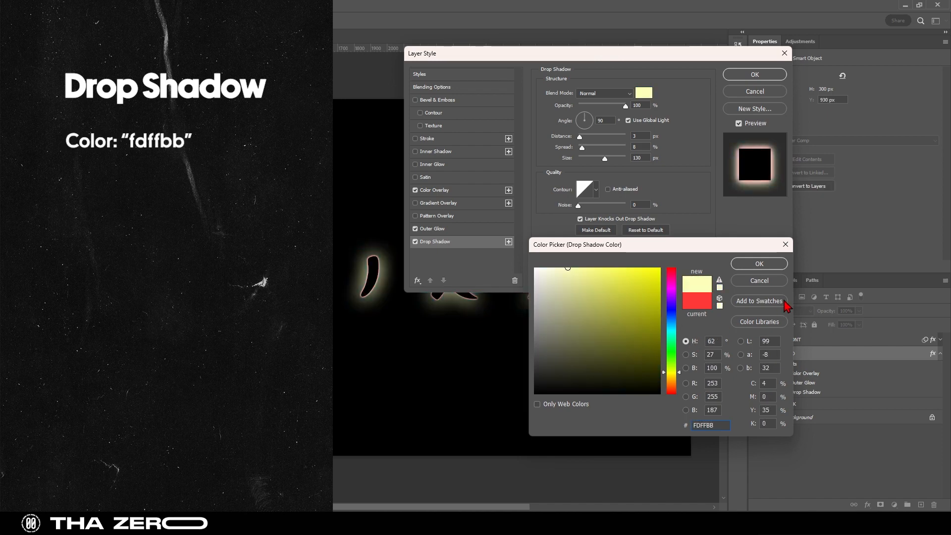
pyautogui.click(760, 264)
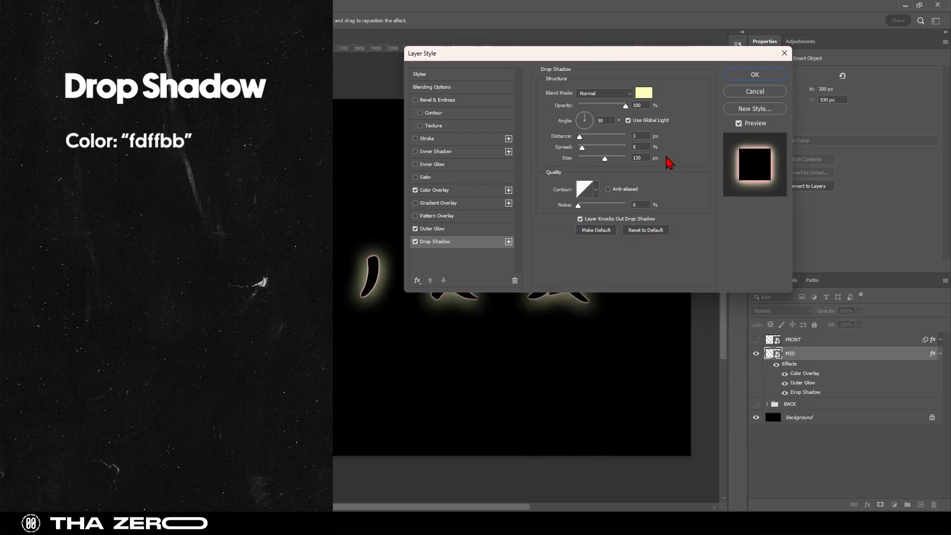
# - Set the MID layer's Drop Shadow to 50% opacity and 85 px size, and apply the layer style
pyautogui.doubleClick(639, 105)
pyautogui.write('50')
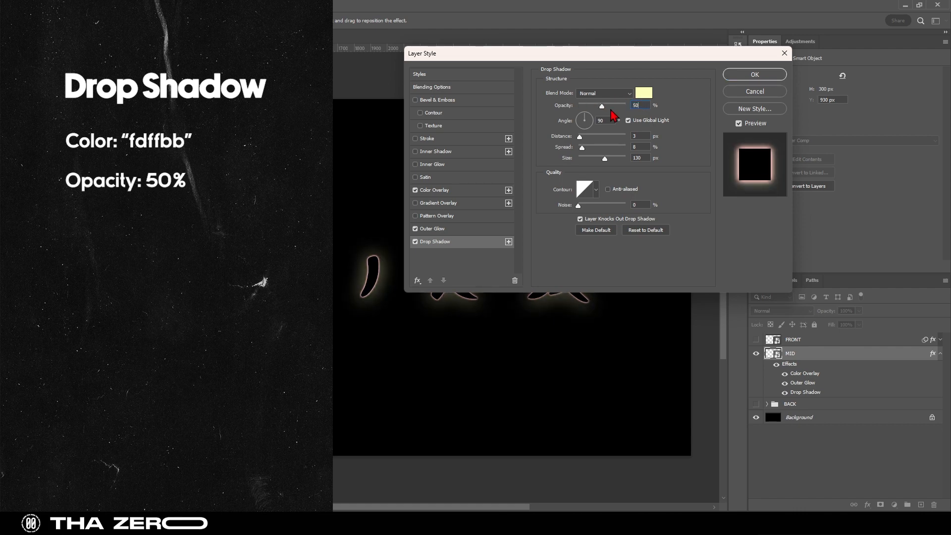
pyautogui.doubleClick(640, 157)
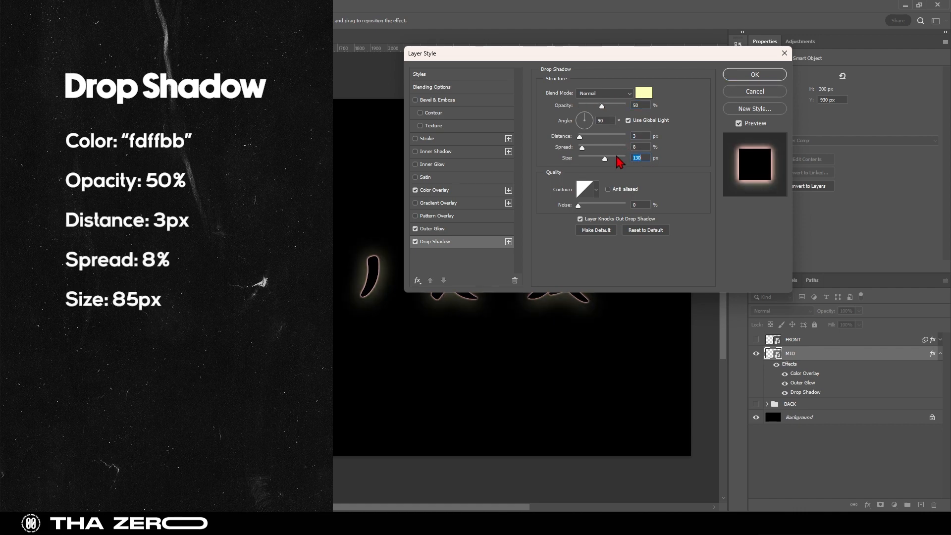
pyautogui.write('85')
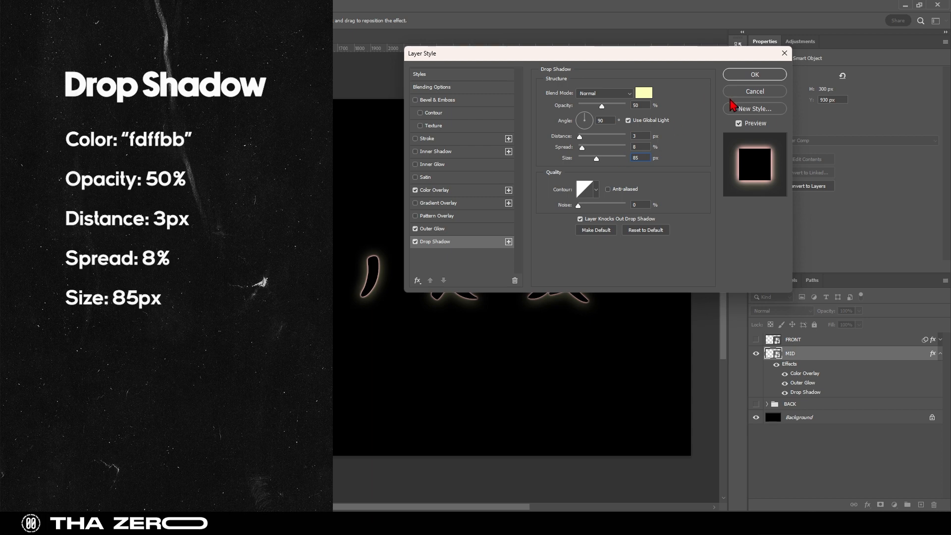
pyautogui.click(756, 79)
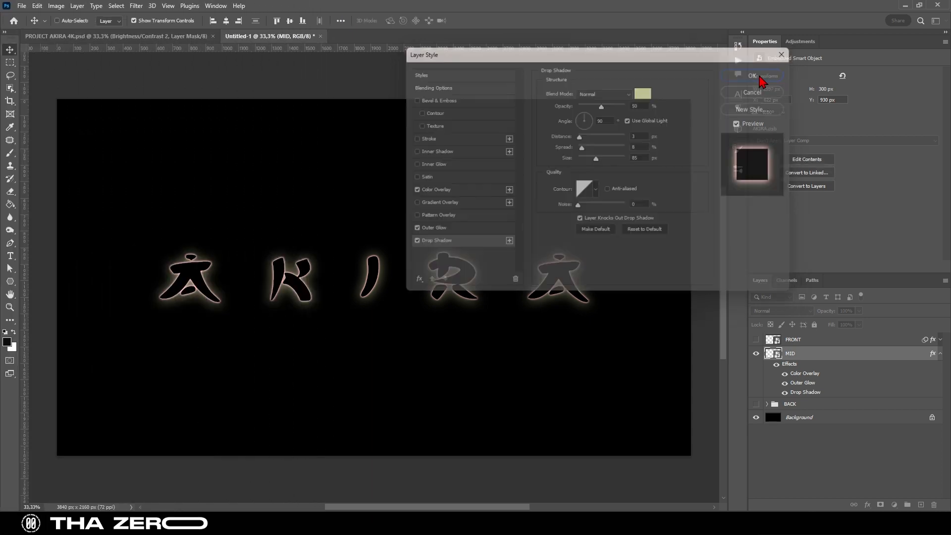
# - Apply the Displace distortion filter to the MID layer with a horizontal scale of 0 and a larger vertical scale
pyautogui.click(138, 6)
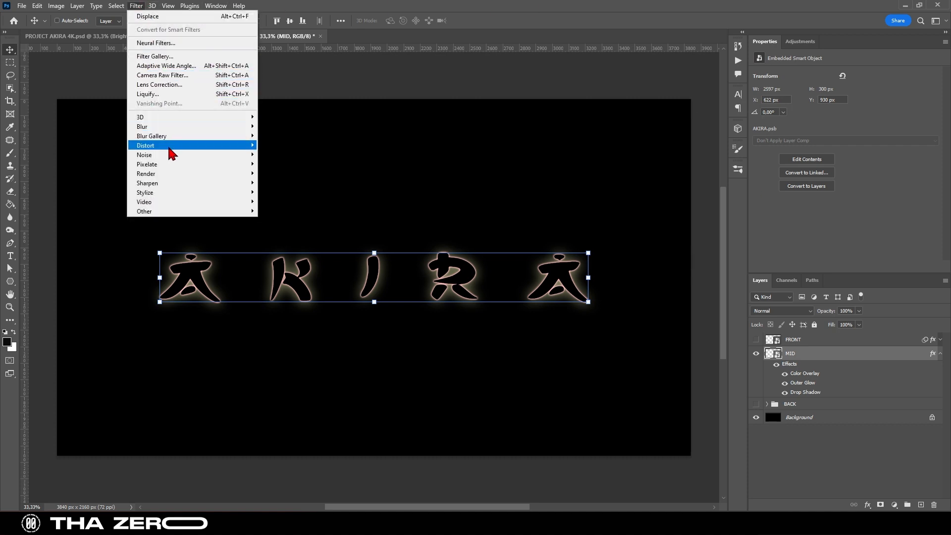
pyautogui.moveTo(174, 150)
pyautogui.click(272, 149)
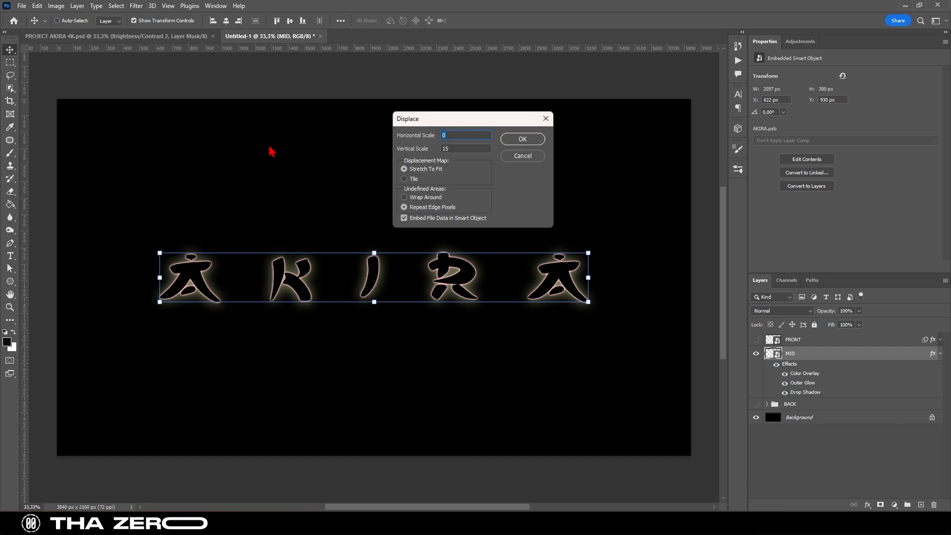
pyautogui.click(397, 150)
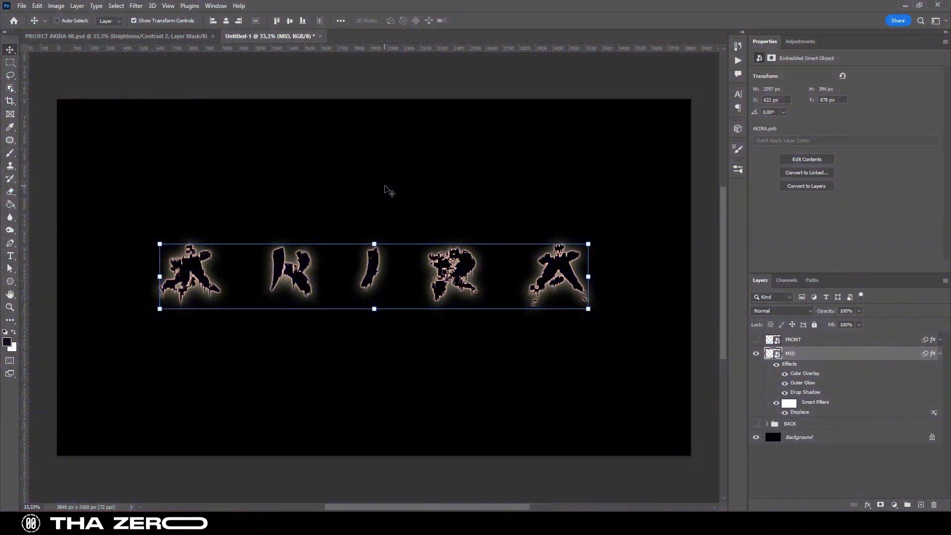
# - Show the FRONT layer again and nudge the MID layer straight down to a Y position of 902 px
pyautogui.click(757, 340)
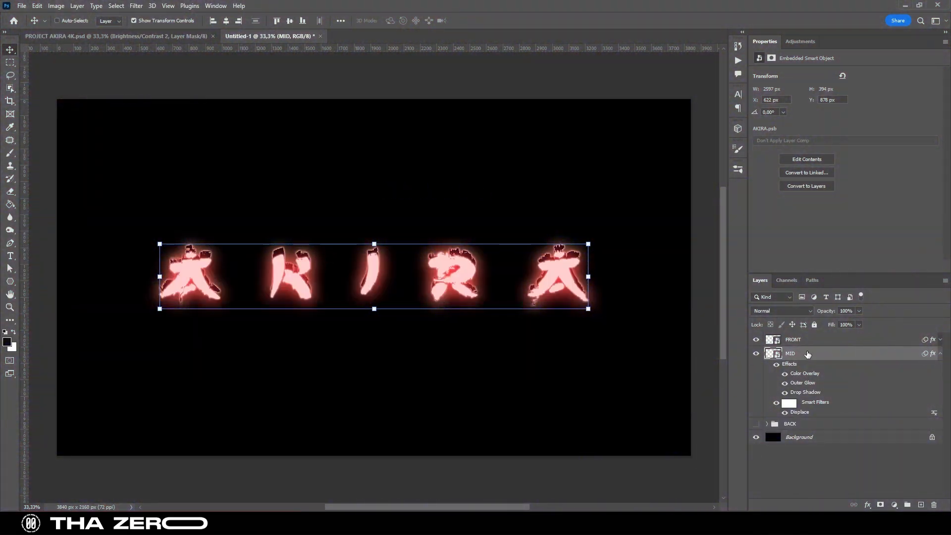
pyautogui.press('Down')
pyautogui.press('Down')
pyautogui.press('Down')
pyautogui.press('Down')
pyautogui.press('Down')
pyautogui.press('Down')
pyautogui.press('Down')
pyautogui.press('Down')
pyautogui.press('Down')
pyautogui.press('Down')
pyautogui.press('Down')
pyautogui.press('Down')
pyautogui.press('Down')
pyautogui.press('Down')
pyautogui.press('Down')
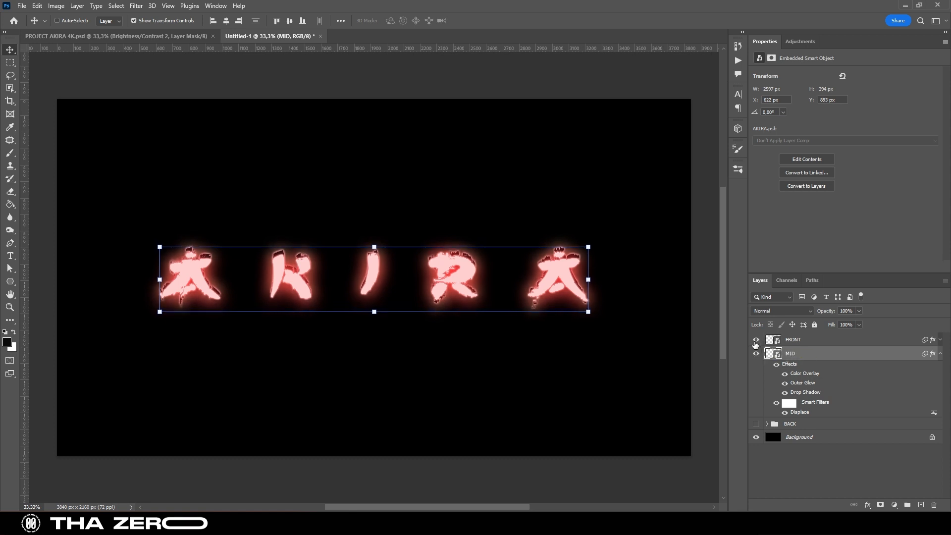
pyautogui.press('Down')
pyautogui.press('Down')
pyautogui.press('Down')
pyautogui.press('Down')
pyautogui.press('Down')
pyautogui.press('Down')
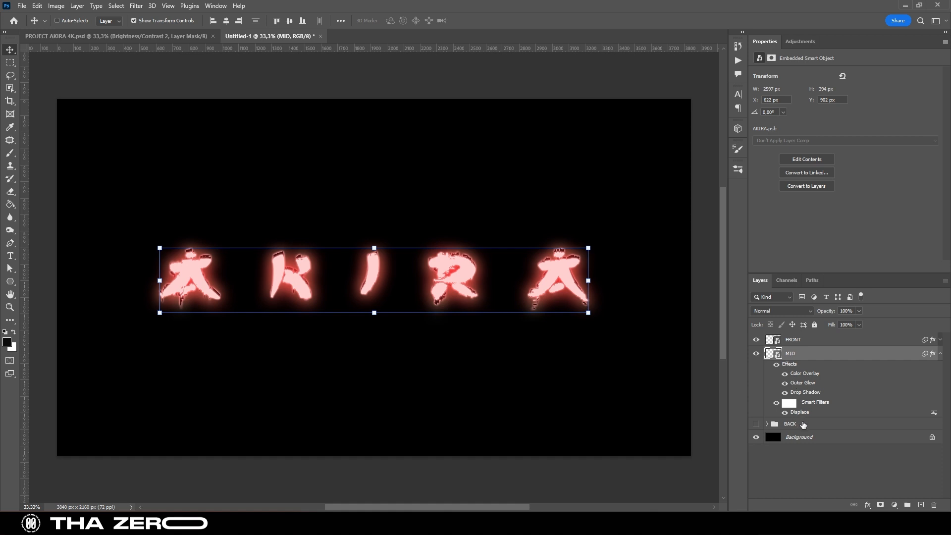
# - Show the BACK group with the FRONT and MID layers hidden, and expand the group
pyautogui.click(803, 425)
pyautogui.click(757, 424)
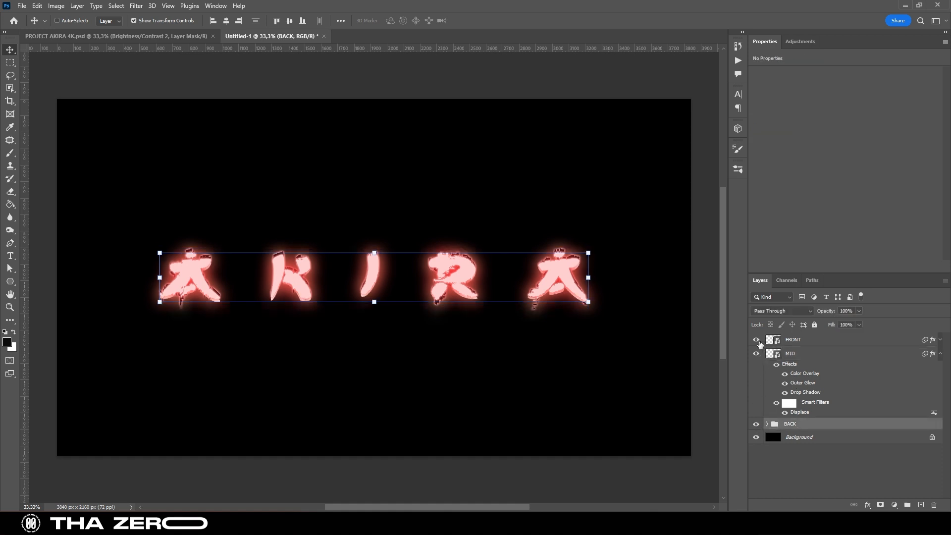
pyautogui.click(759, 355)
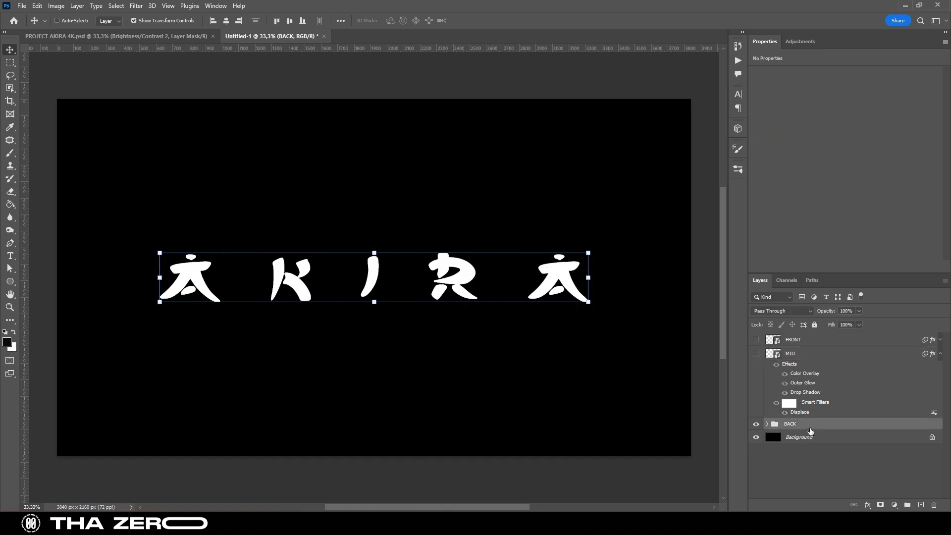
pyautogui.click(767, 424)
# - Add a Color Overlay in ffffc9 to the whole BACK group
pyautogui.doubleClick(818, 425)
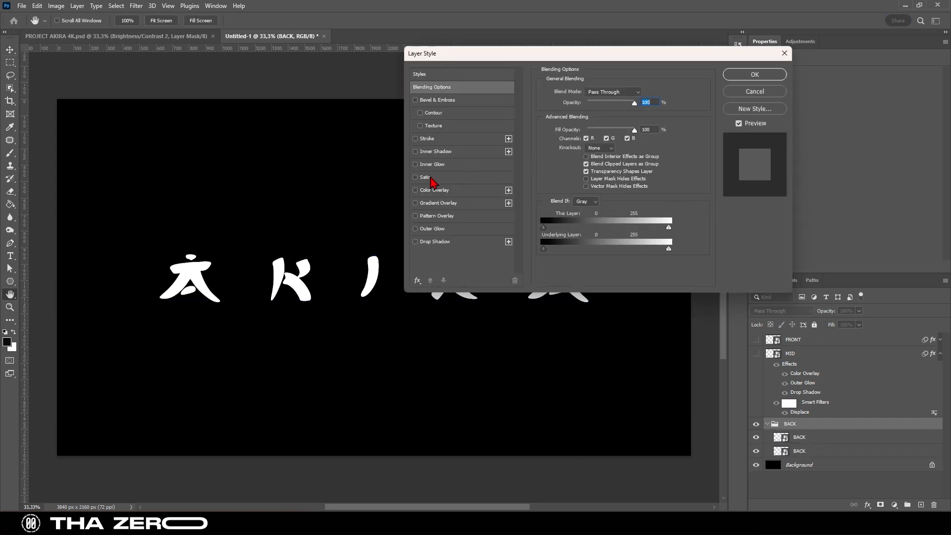
pyautogui.click(415, 190)
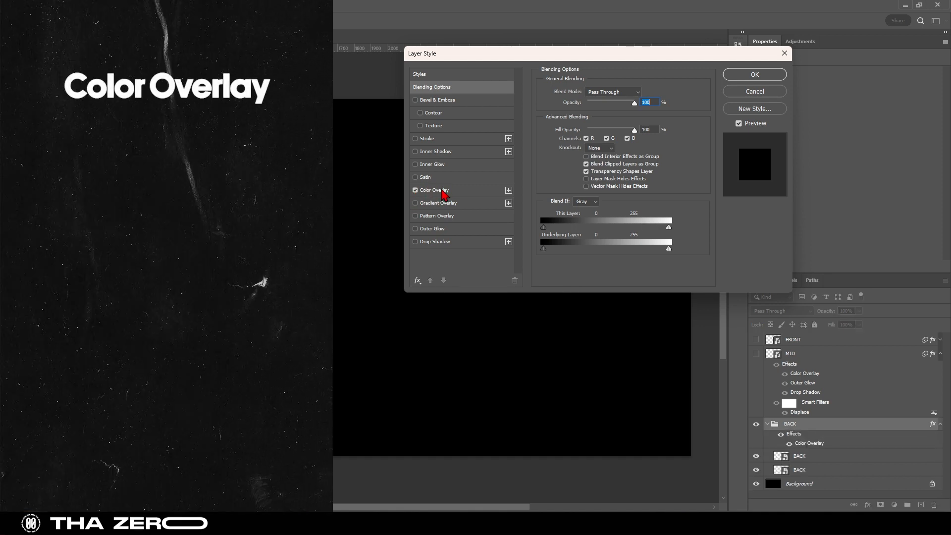
pyautogui.click(442, 192)
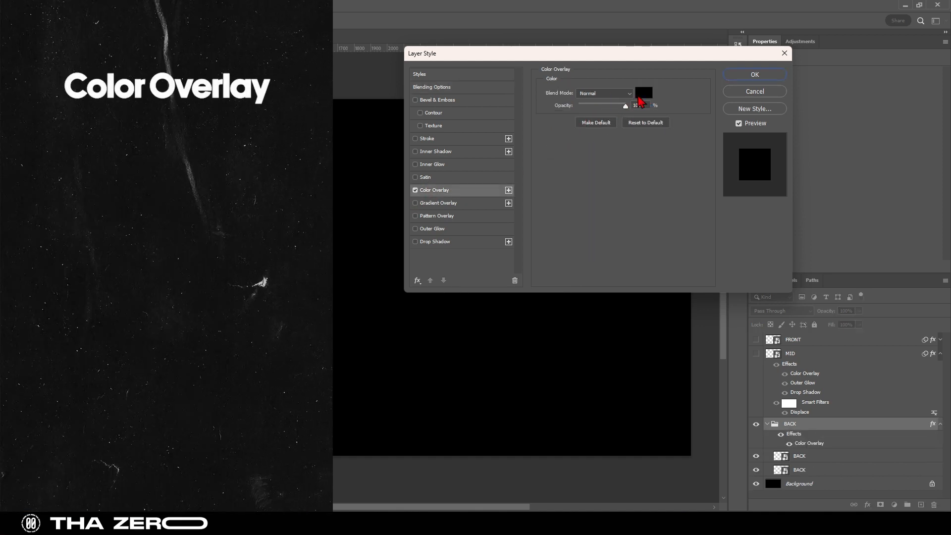
pyautogui.click(643, 93)
pyautogui.write('FF')
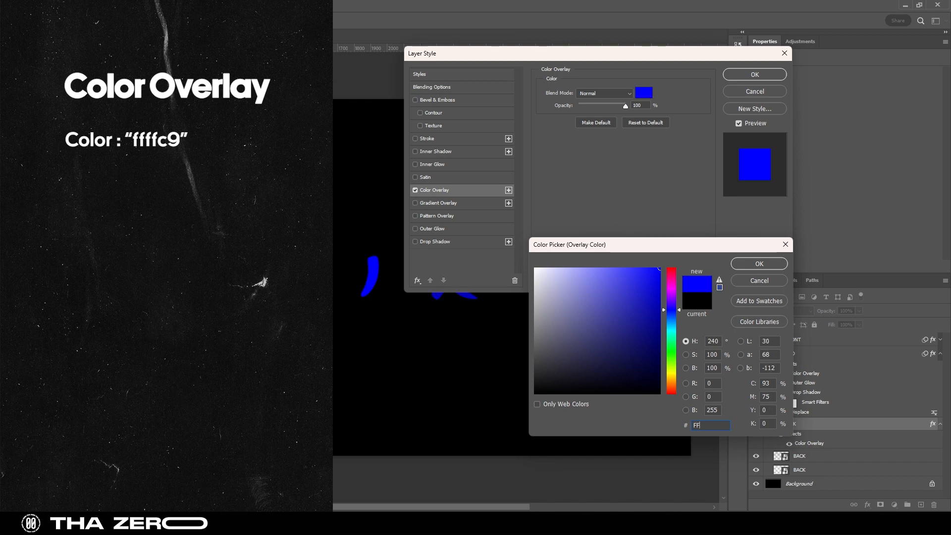
pyautogui.write('FFc9')
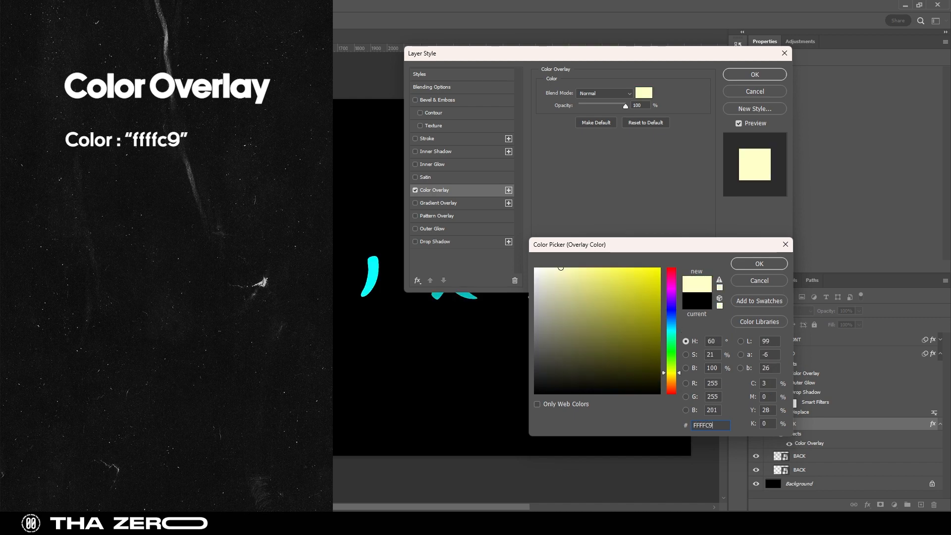
pyautogui.click(758, 263)
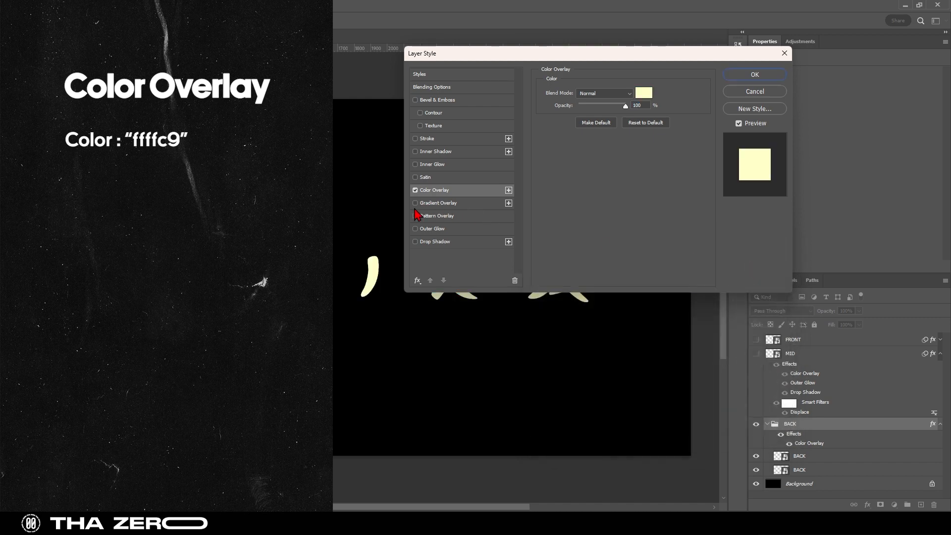
# - Add an Outer Glow to the BACK group with 60% opacity and the colour ffffc7
pyautogui.click(416, 229)
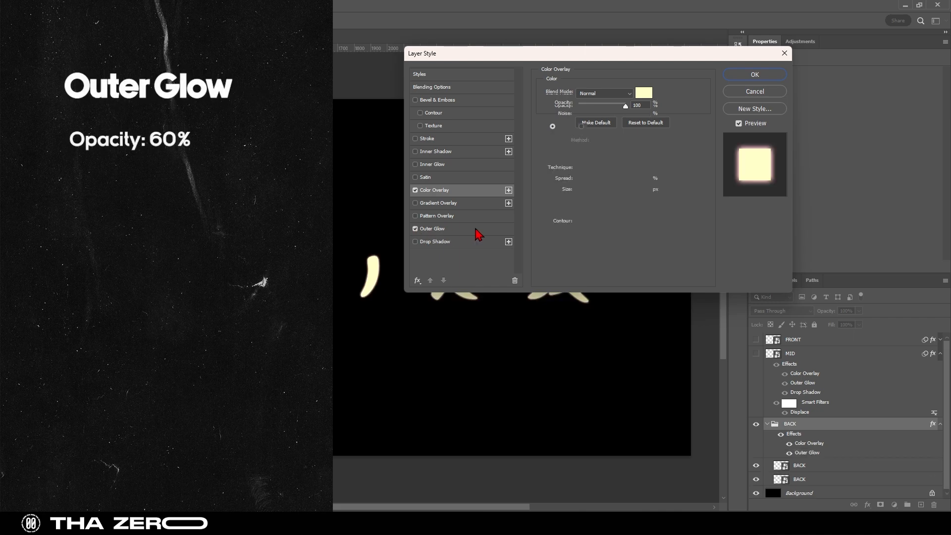
pyautogui.click(475, 231)
pyautogui.moveTo(639, 102); pyautogui.dragTo(618, 108)
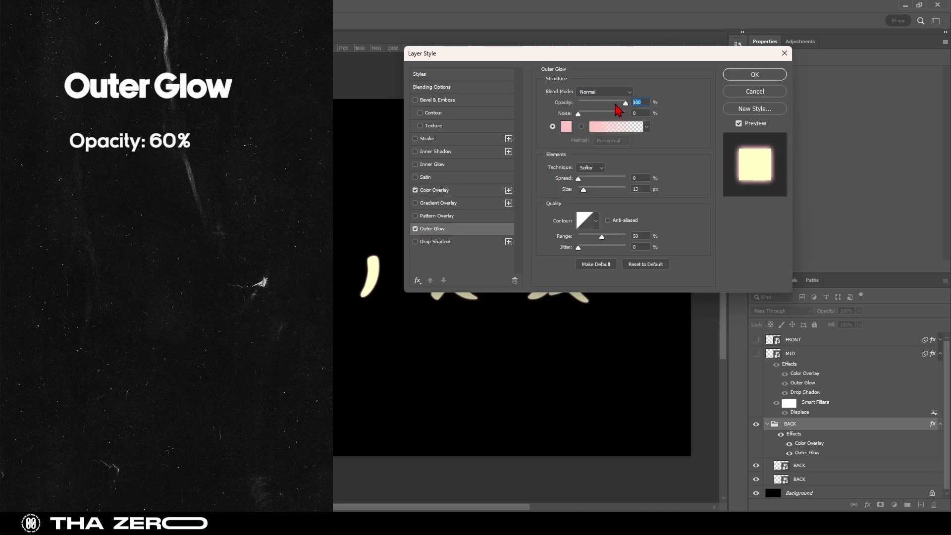
pyautogui.write('60')
pyautogui.click(564, 129)
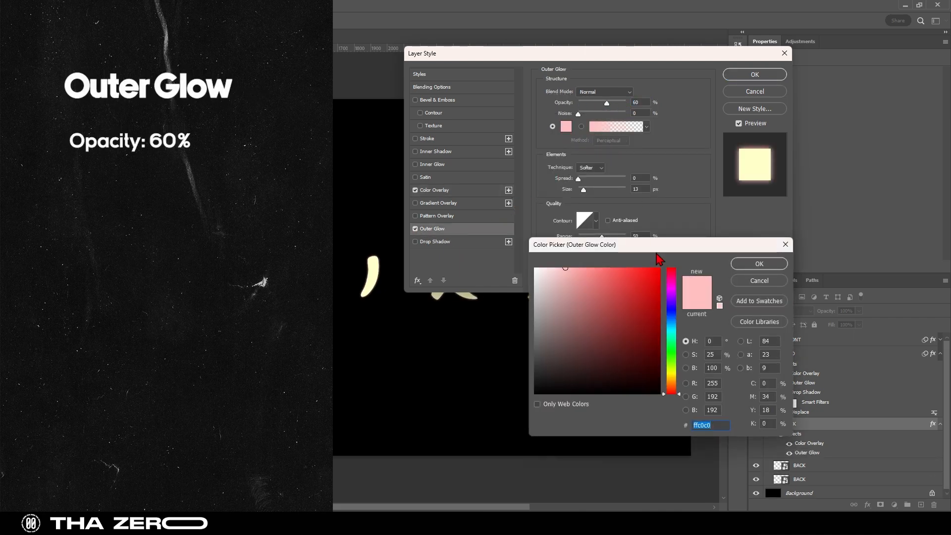
pyautogui.write('FF')
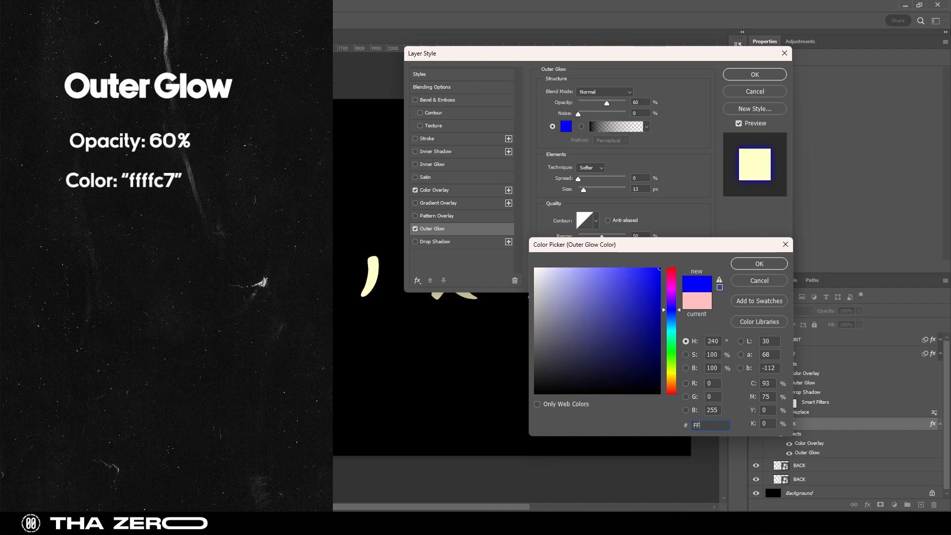
pyautogui.write('FFC')
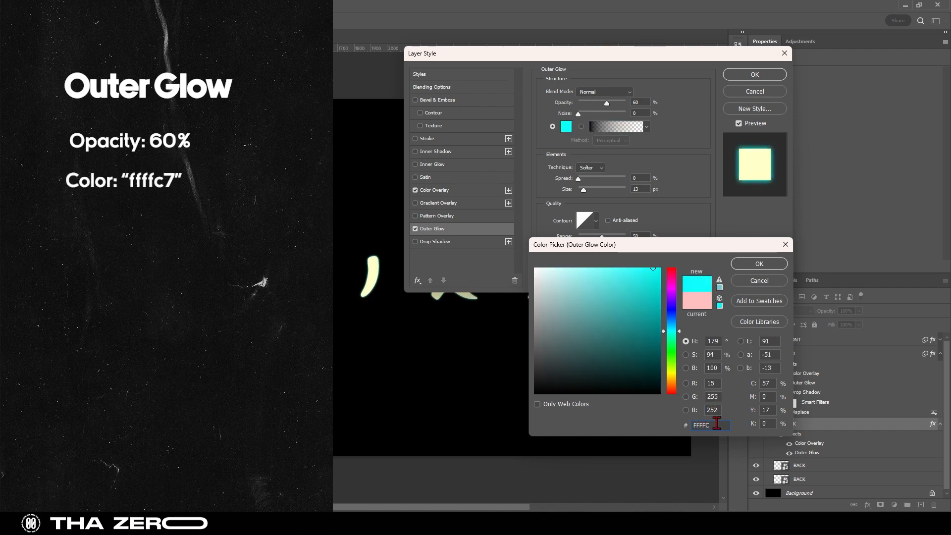
pyautogui.write('7')
pyautogui.click(759, 264)
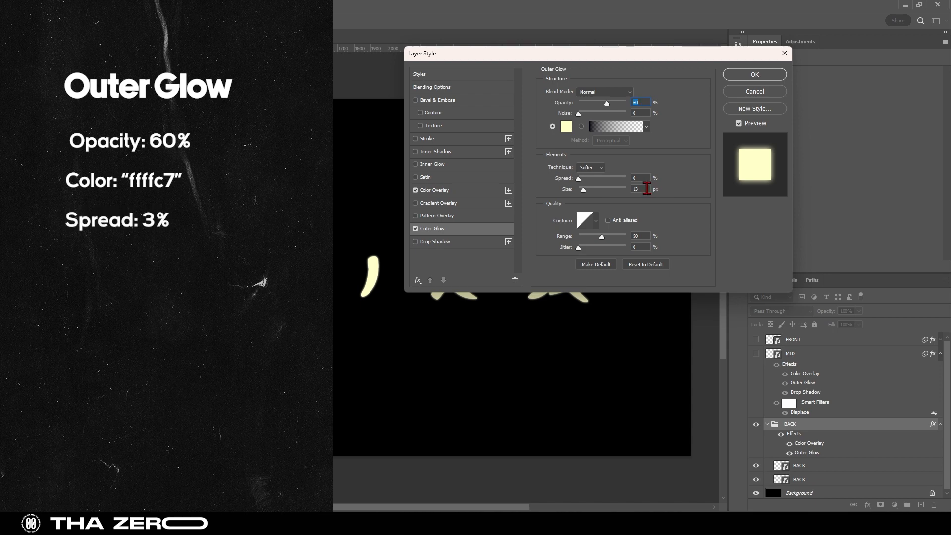
# - Set the BACK group's Outer Glow spread to 3% and its size to 18 px
pyautogui.click(638, 178)
pyautogui.write('3')
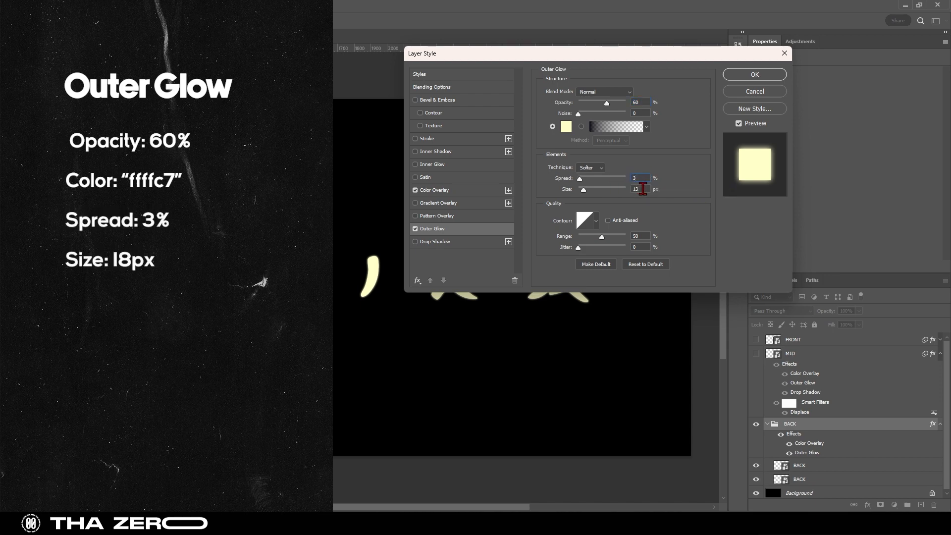
pyautogui.write('18')
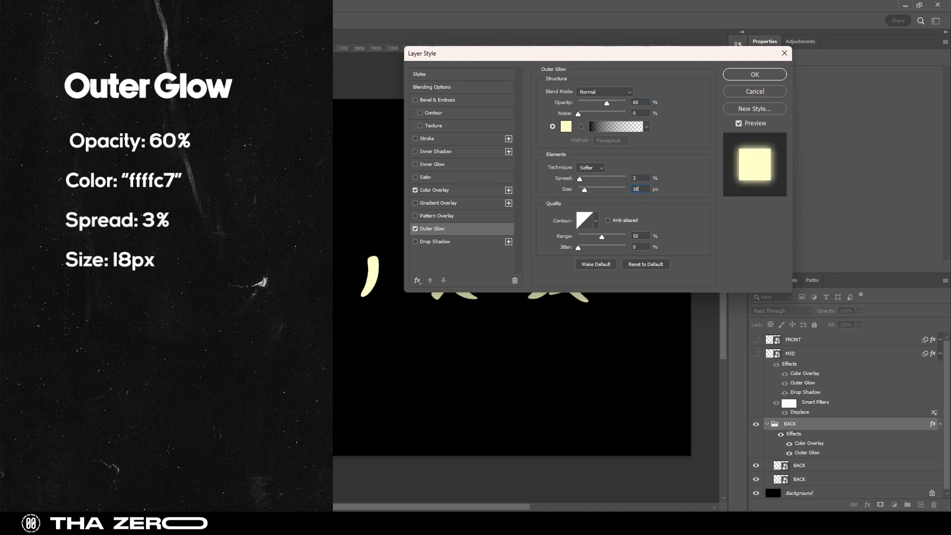
# - Add a Drop Shadow to the BACK group and set its colour to ffe0a6
pyautogui.click(416, 241)
pyautogui.click(442, 243)
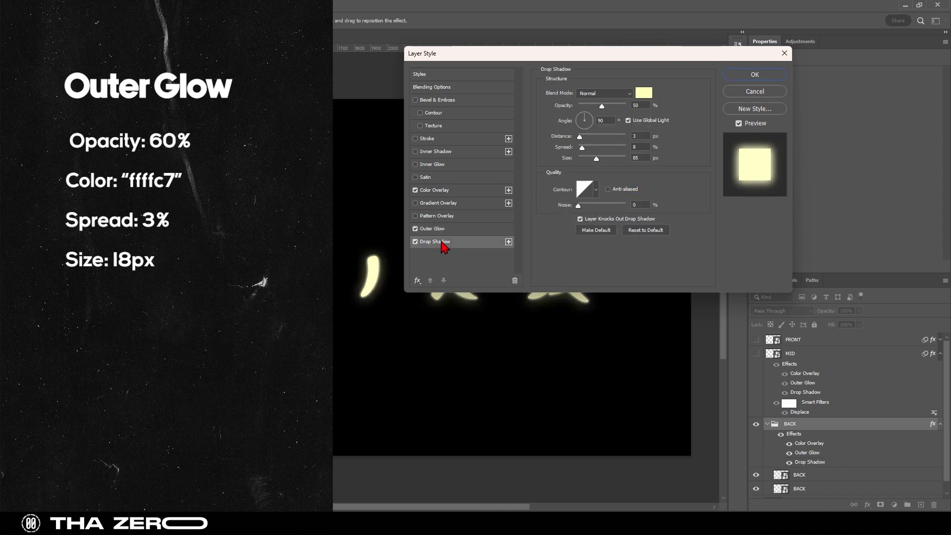
pyautogui.click(644, 93)
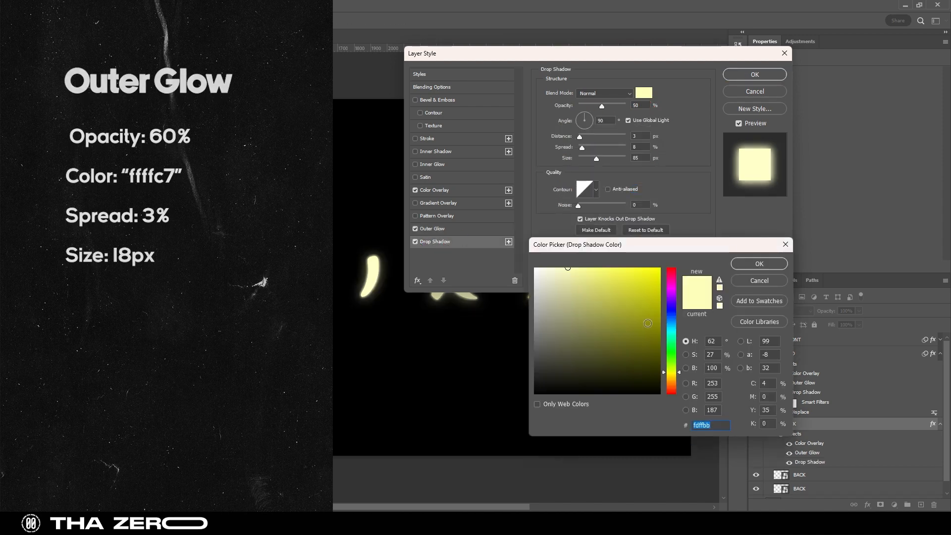
pyautogui.write('FFE0A6')
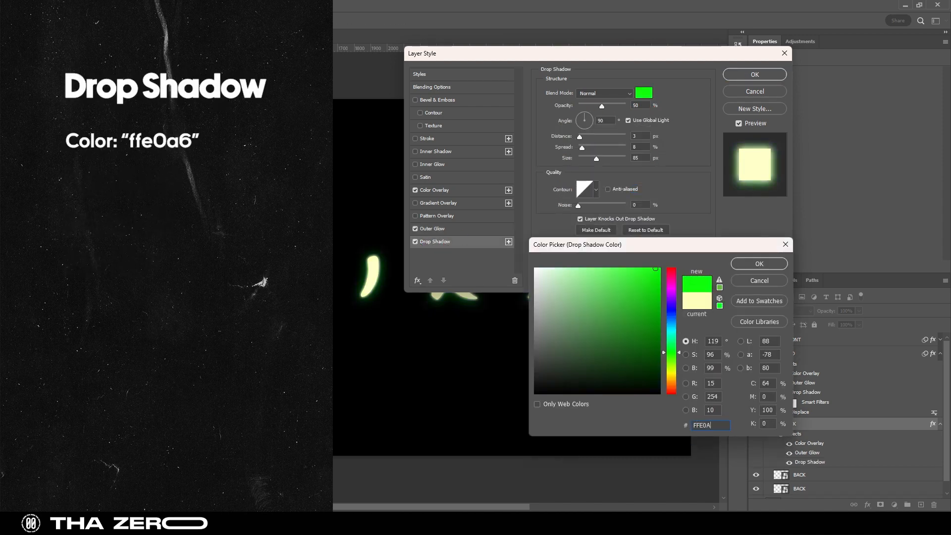
pyautogui.click(757, 263)
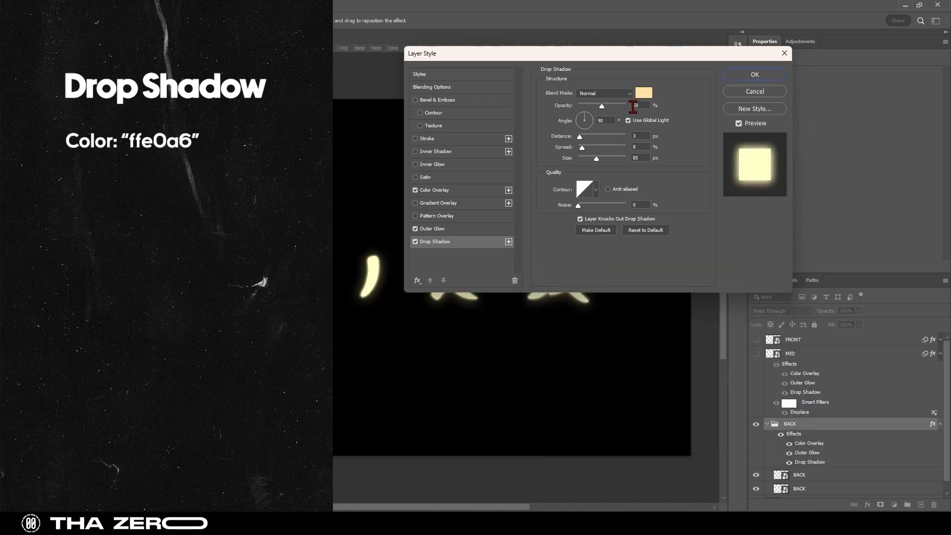
# - Set the Drop Shadow's opacity to 15% and size to 200 px, and apply the layer style to the BACK group
pyautogui.doubleClick(636, 105)
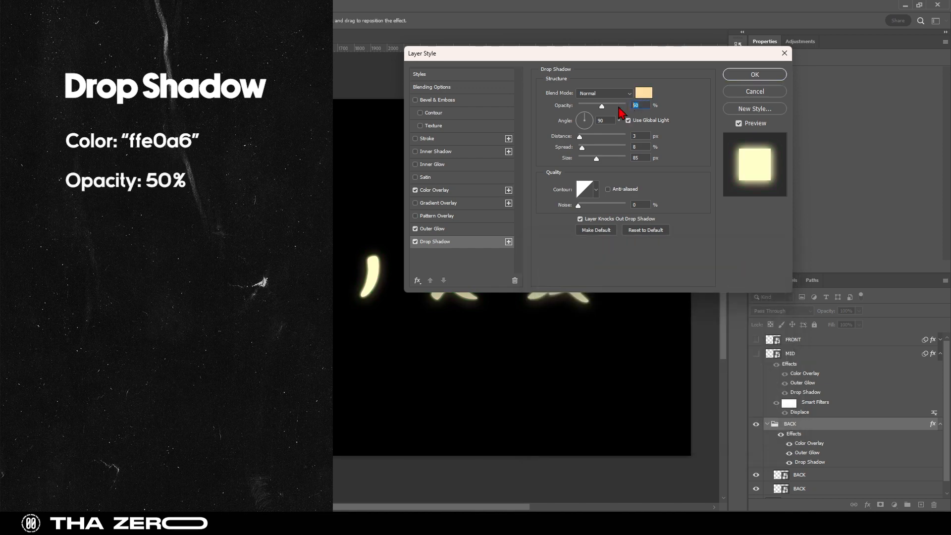
pyautogui.write('15')
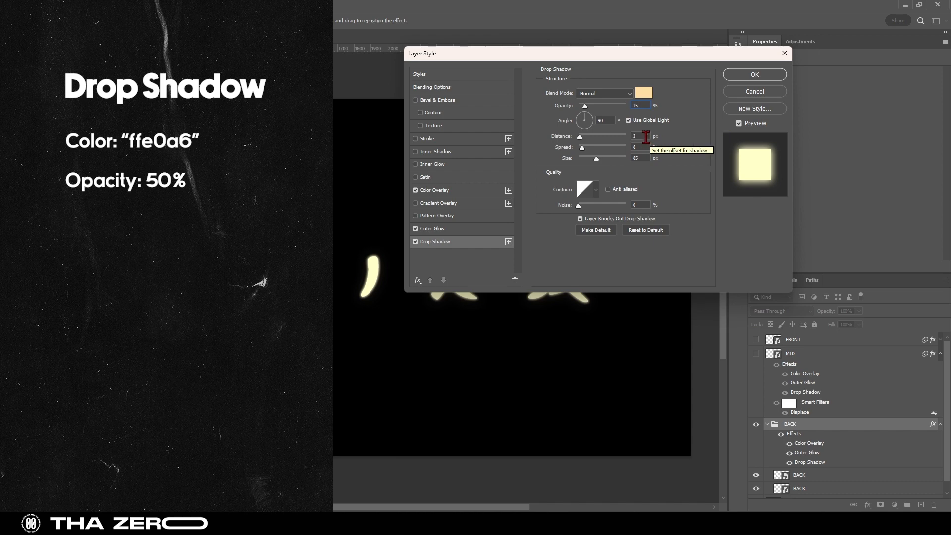
pyautogui.doubleClick(637, 136)
pyautogui.press('Tab')
pyautogui.press('Tab')
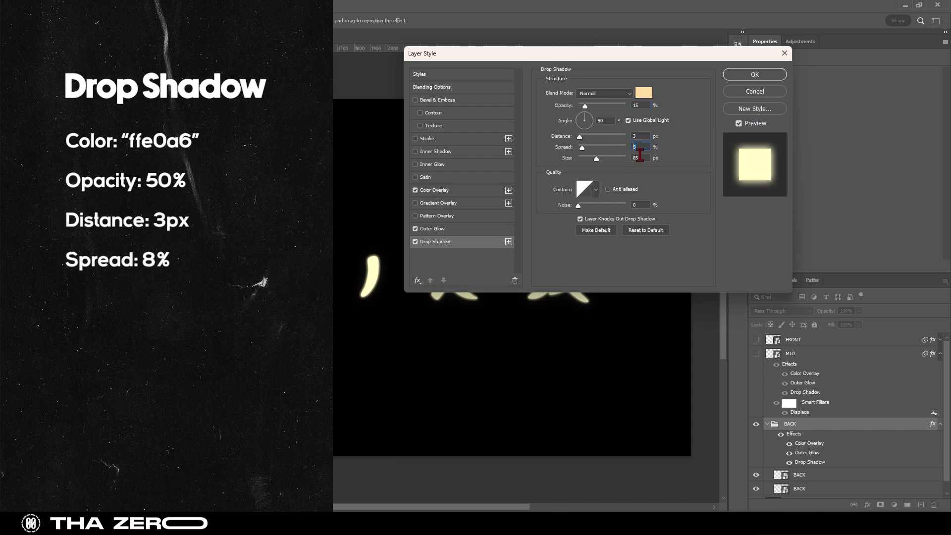
pyautogui.write('200')
pyautogui.click(756, 77)
# - Apply the Displace distortion filter to the upper BACK layer in the group and move it down to a Y position of 814 px
pyautogui.scroll(-1, 793, 419)
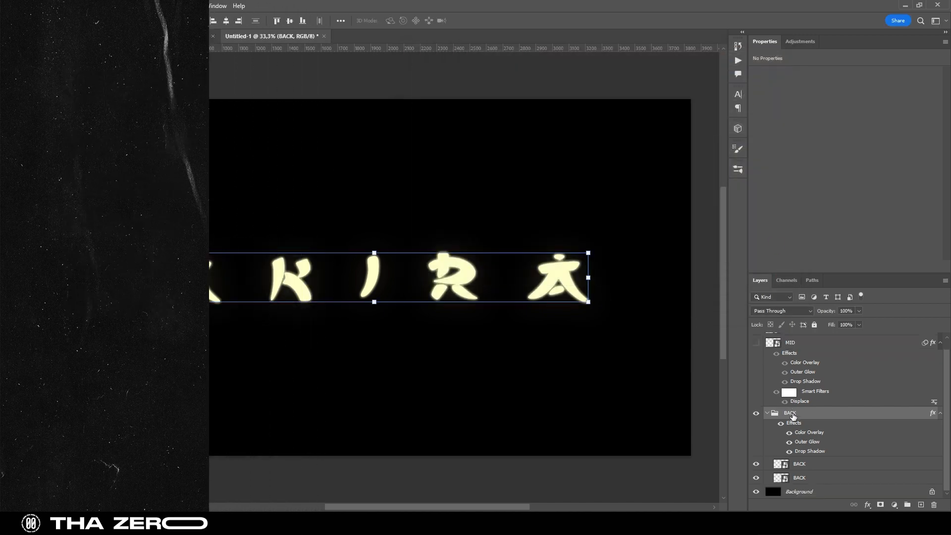
pyautogui.click(817, 464)
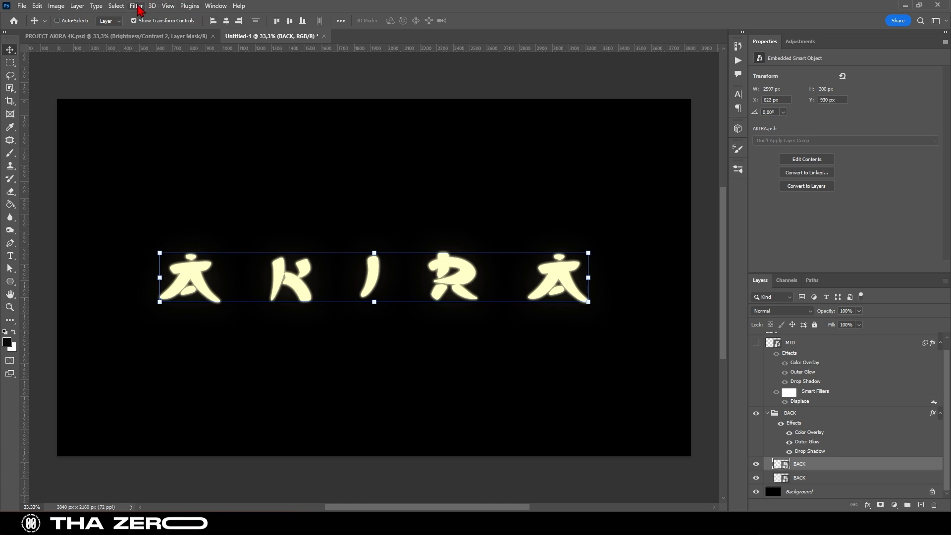
pyautogui.click(137, 7)
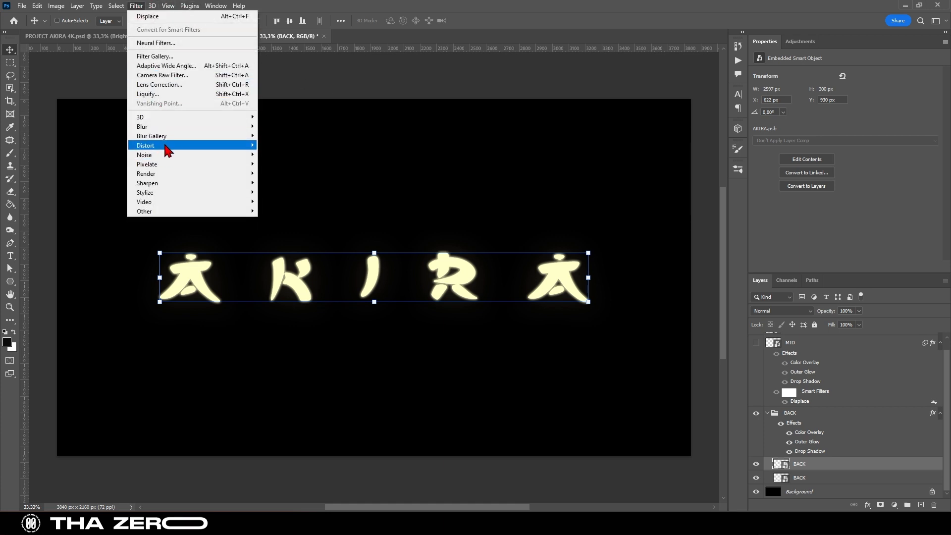
pyautogui.moveTo(168, 149)
pyautogui.click(290, 146)
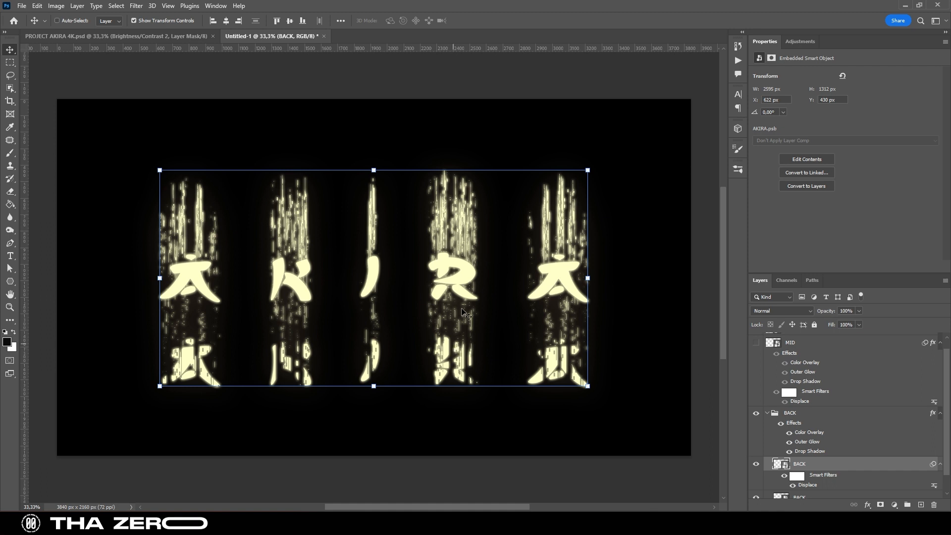
pyautogui.moveTo(461, 217); pyautogui.dragTo(461, 275)
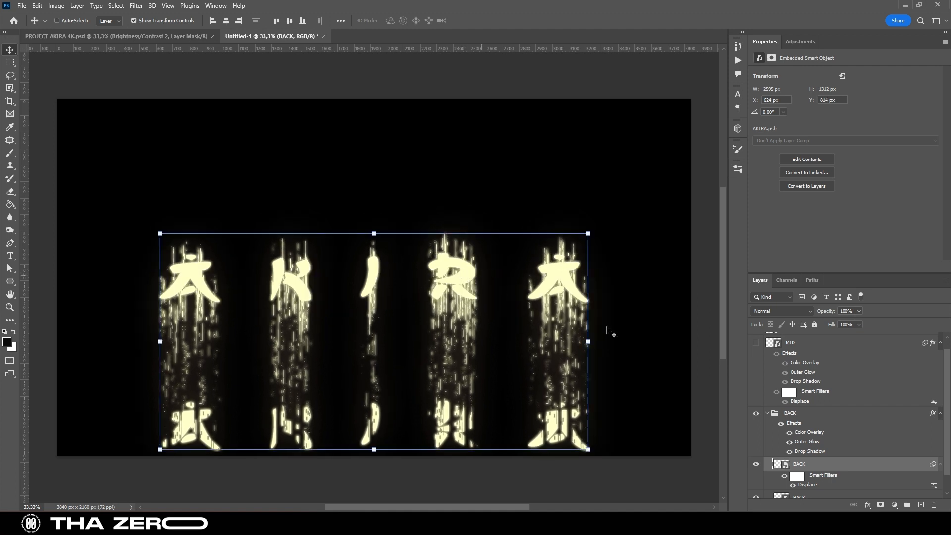
# - Apply the Displace distortion filter to the lower BACK layer in the group and move it straight up to a Y position of 0 px
pyautogui.scroll(-2, 844, 417)
pyautogui.click(828, 483)
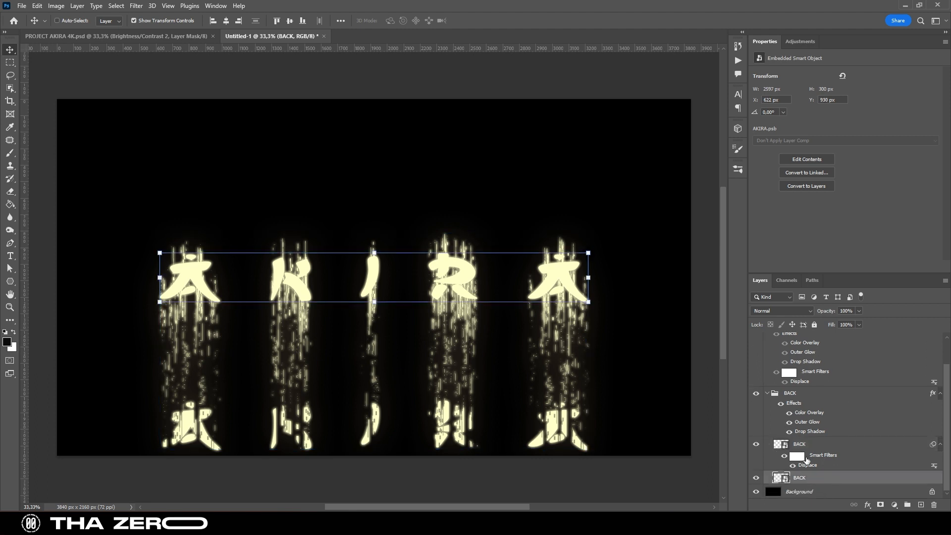
pyautogui.click(137, 6)
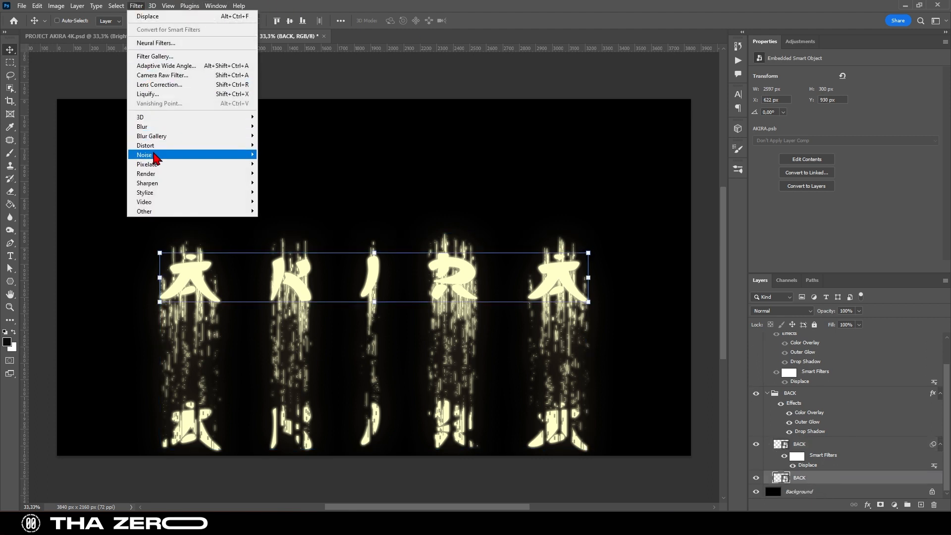
pyautogui.moveTo(156, 147)
pyautogui.click(287, 149)
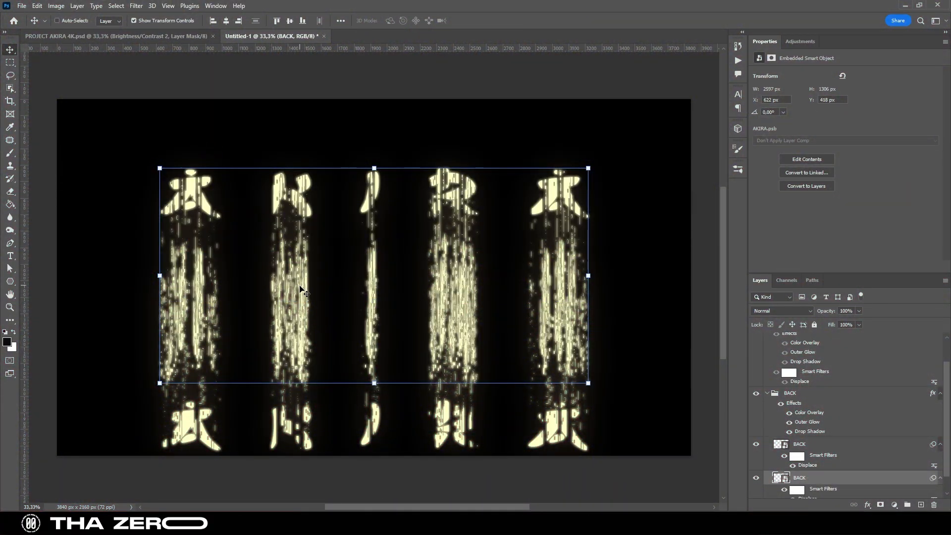
pyautogui.moveTo(300, 289); pyautogui.dragTo(299, 216)
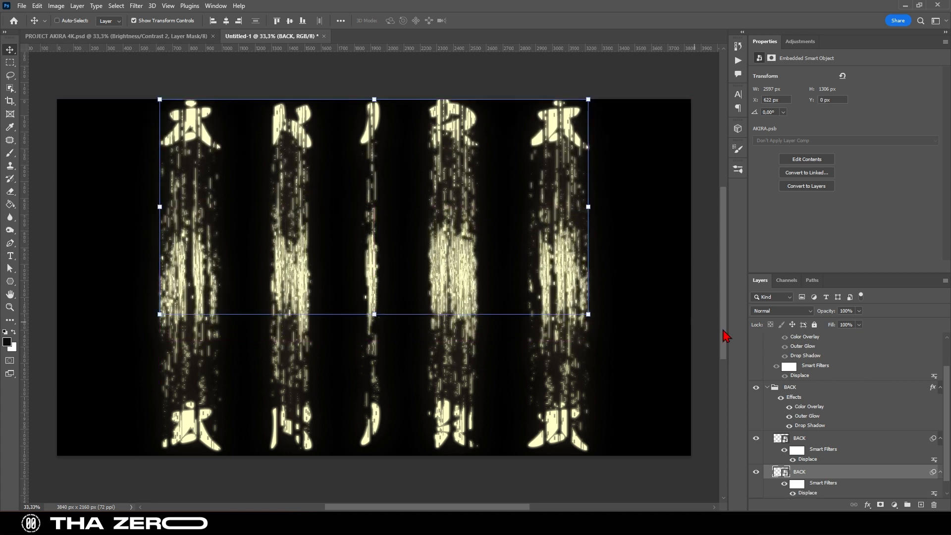
# - Show the FRONT and MID layers and spread the BACK copies apart, the upper layer further down and the lower layer up to Y -81 px
pyautogui.scroll(2, 793, 391)
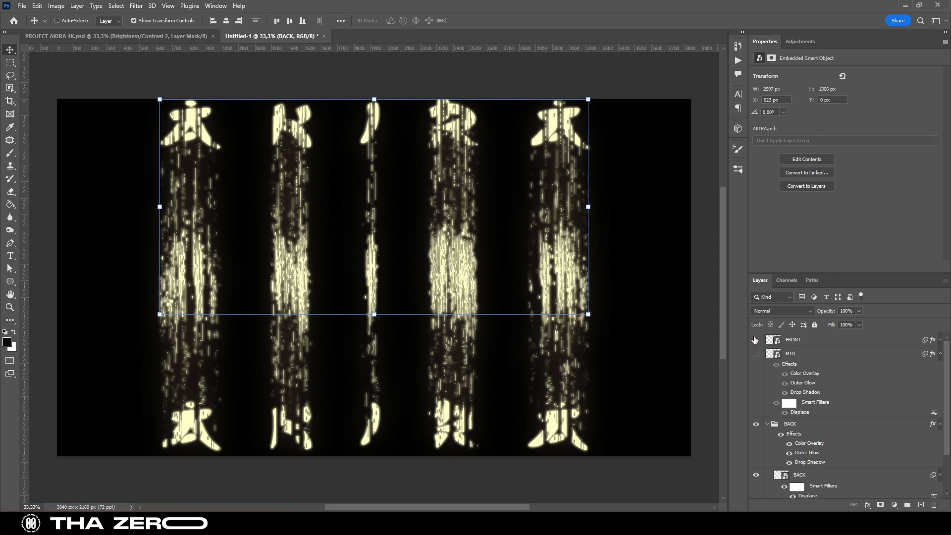
pyautogui.click(757, 354)
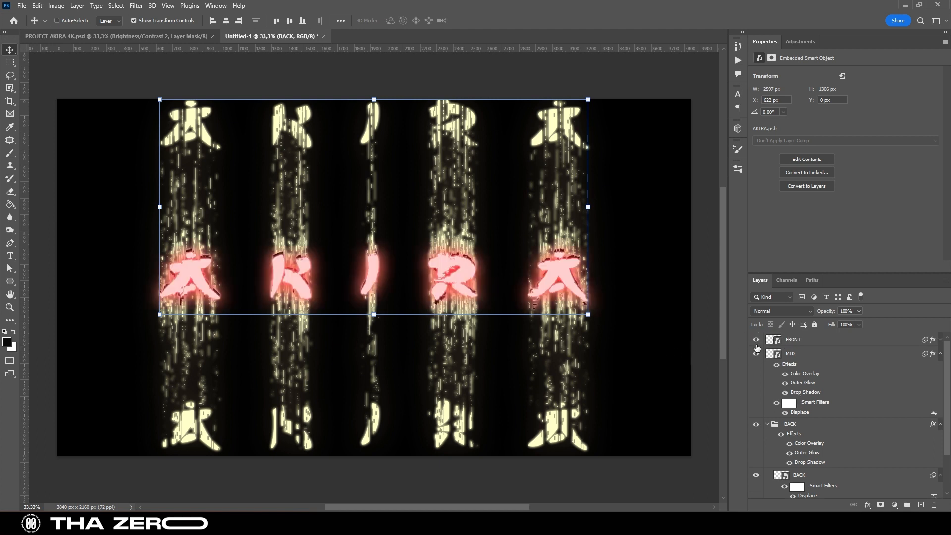
pyautogui.scroll(-2, 793, 421)
pyautogui.click(799, 424)
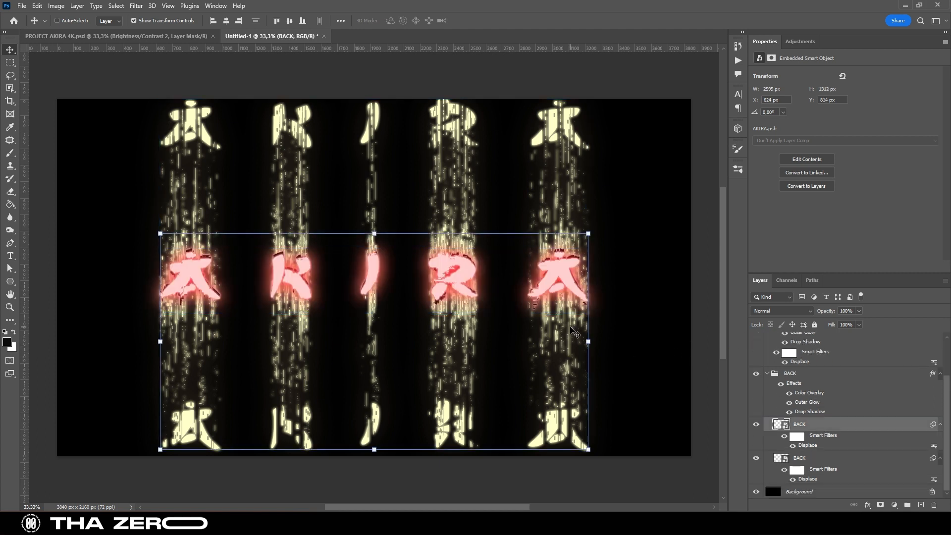
pyautogui.moveTo(571, 328); pyautogui.dragTo(576, 358)
pyautogui.click(799, 457)
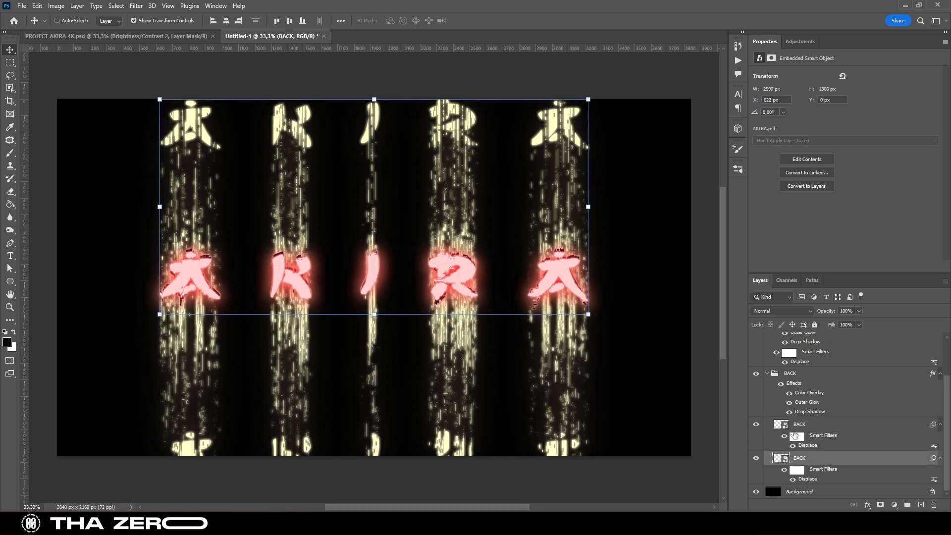
pyautogui.moveTo(561, 213); pyautogui.dragTo(559, 199)
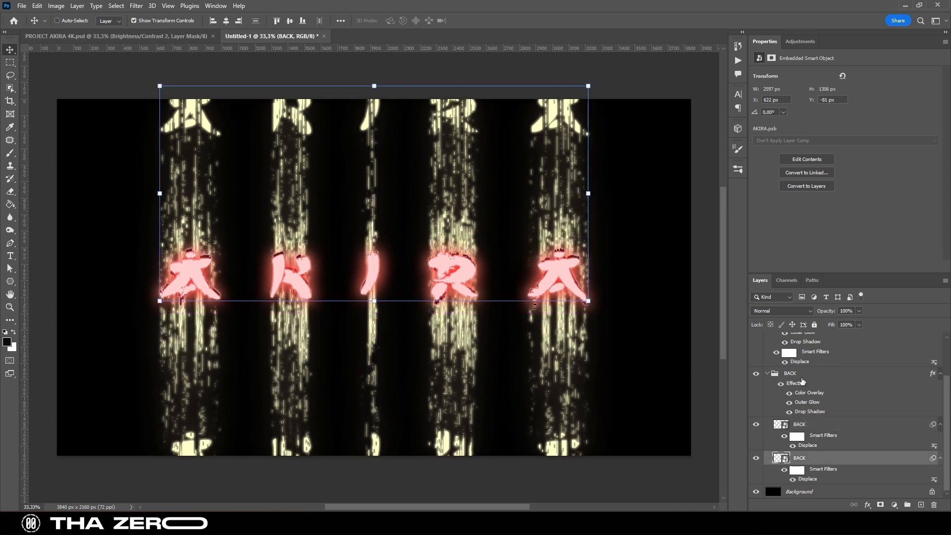
# - Collapse the BACK group and the listed effects of all layers
pyautogui.click(798, 375)
pyautogui.click(768, 374)
pyautogui.scroll(1, 670, 244)
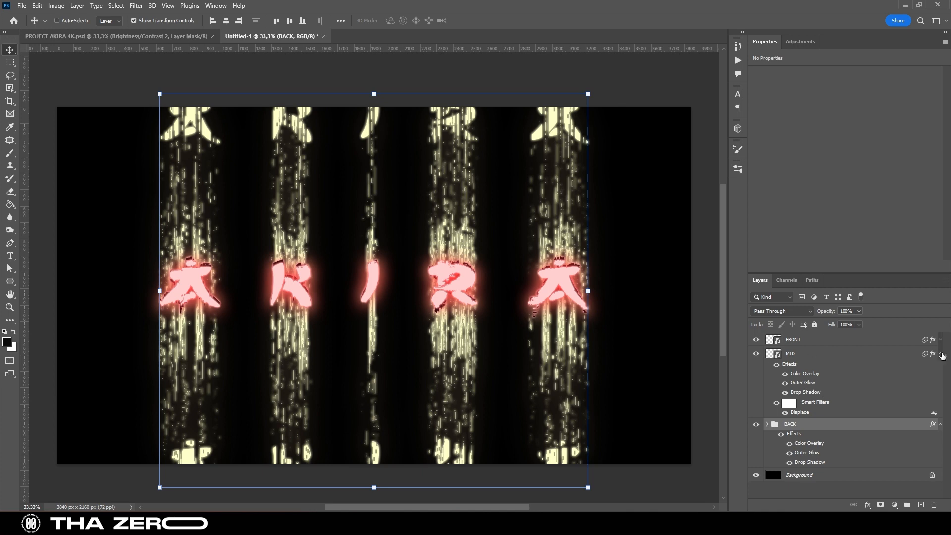
pyautogui.keyDown('alt'); pyautogui.click(941, 354); pyautogui.keyUp('alt')
# - Add a Gradient Map adjustment layer above the FRONT layer
pyautogui.click(845, 342)
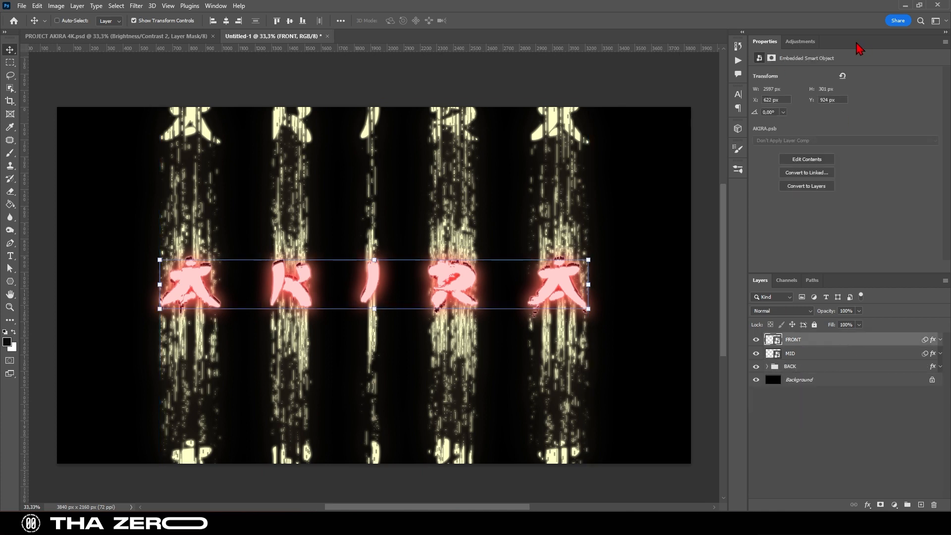
pyautogui.click(800, 41)
pyautogui.click(824, 90)
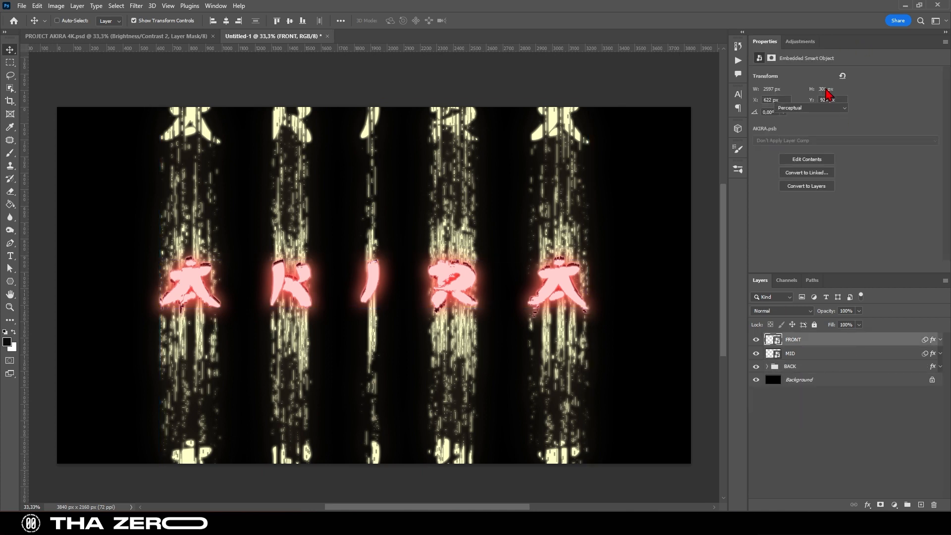
# - Open the Gradient Map's gradient for editing and add a colour stop at location 70%
pyautogui.click(812, 79)
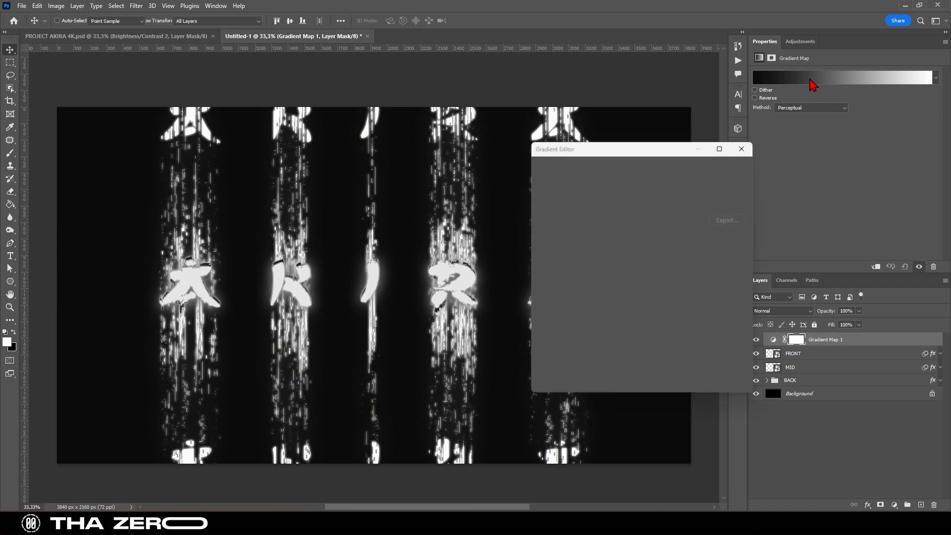
pyautogui.click(543, 328)
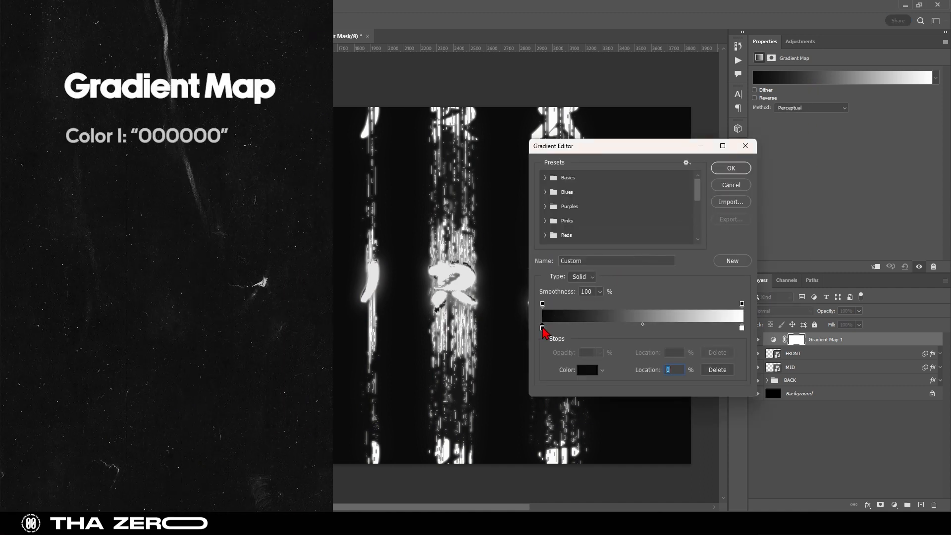
pyautogui.click(669, 331)
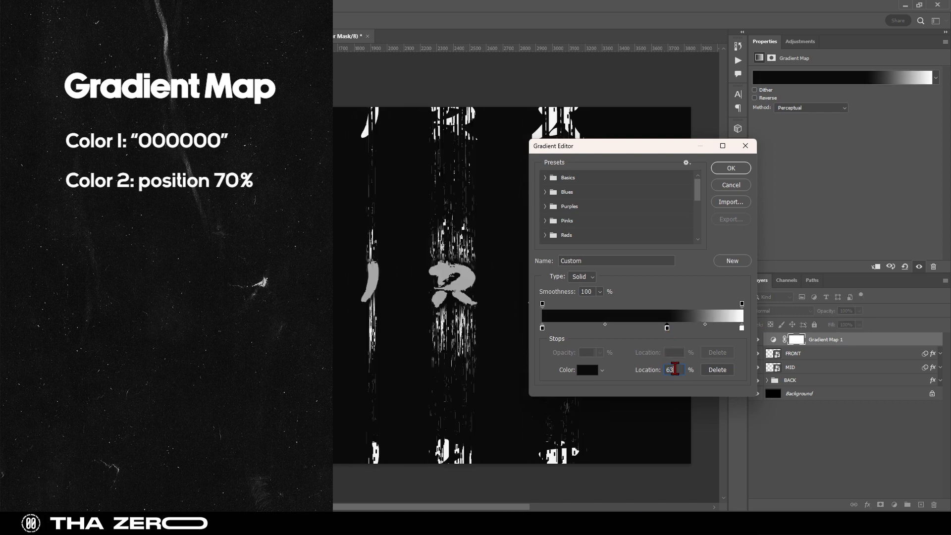
pyautogui.doubleClick(676, 369)
pyautogui.moveTo(656, 371); pyautogui.dragTo(660, 370)
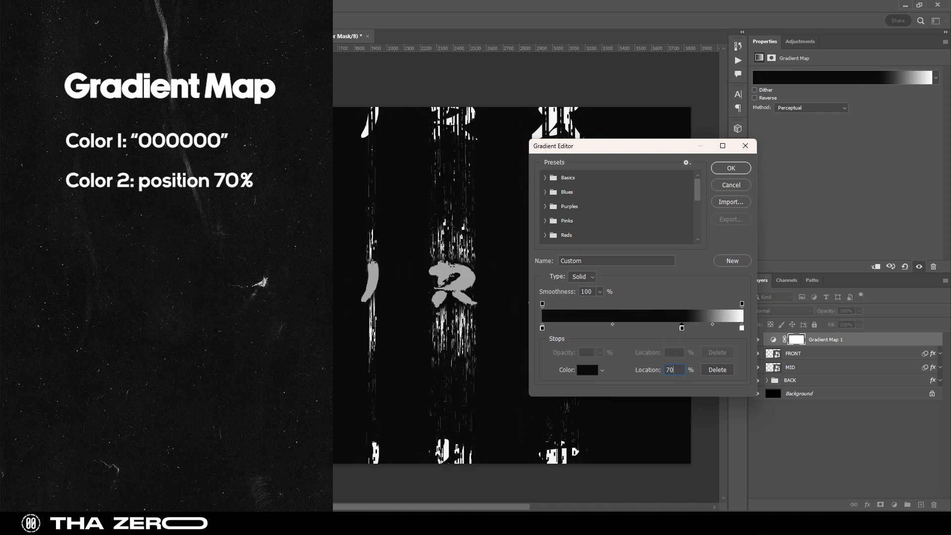
# - Set the colour of the 70% stop to FF0030
pyautogui.click(587, 375)
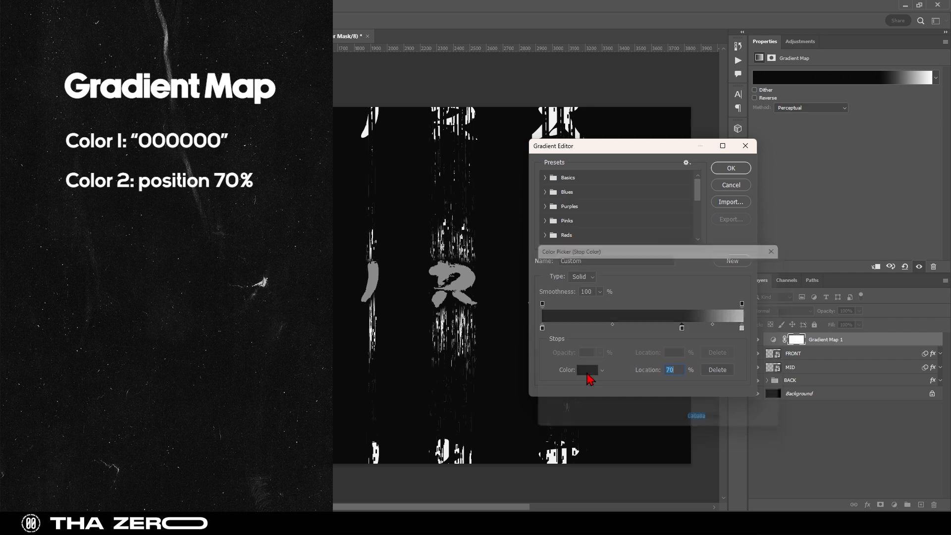
pyautogui.click(587, 372)
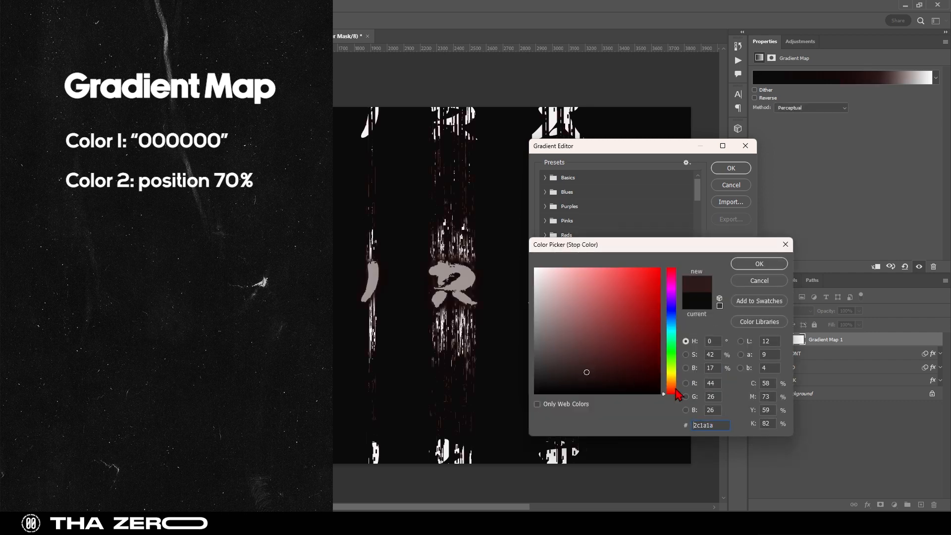
pyautogui.moveTo(716, 426); pyautogui.dragTo(686, 424)
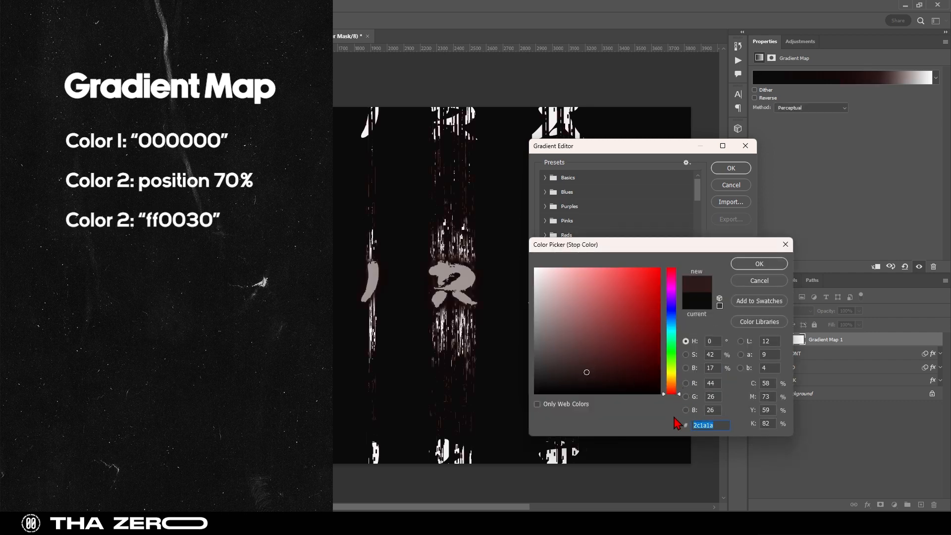
pyautogui.write('FF0')
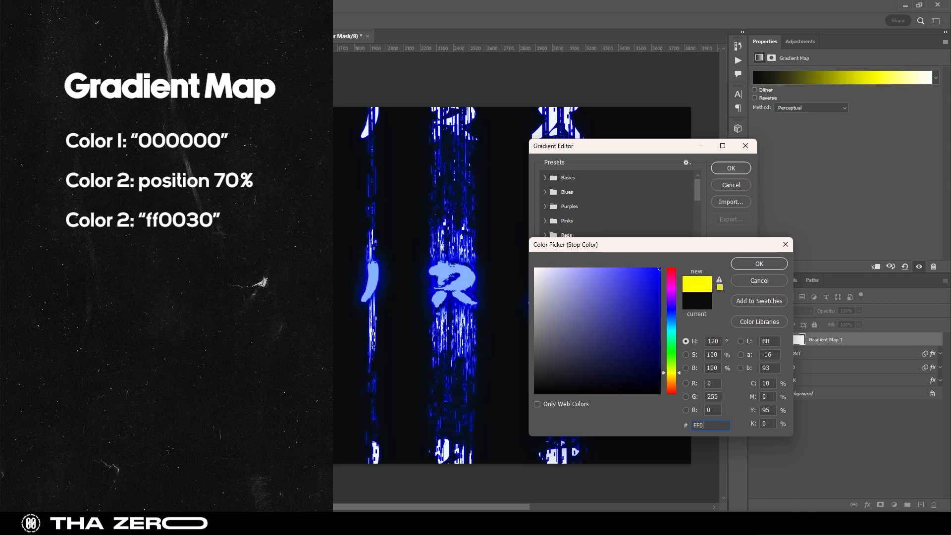
pyautogui.write('030')
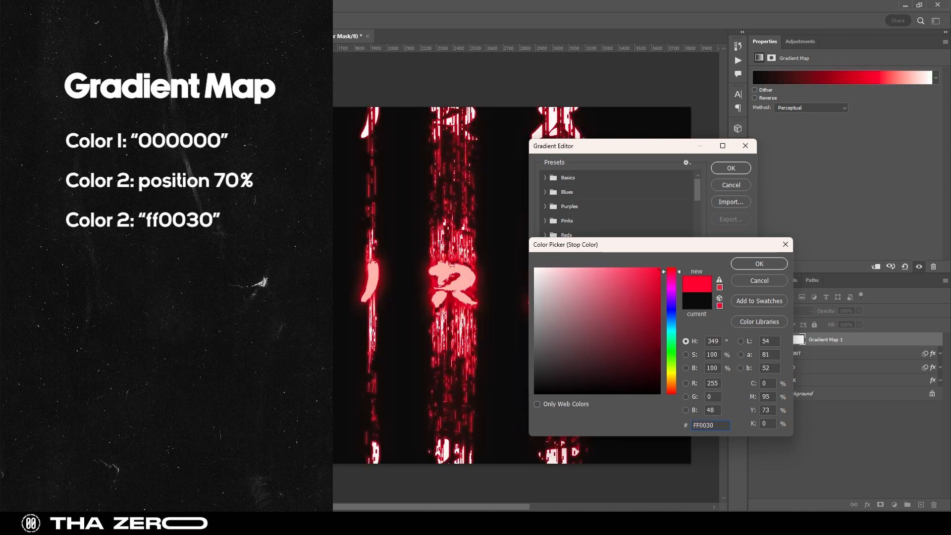
pyautogui.click(755, 266)
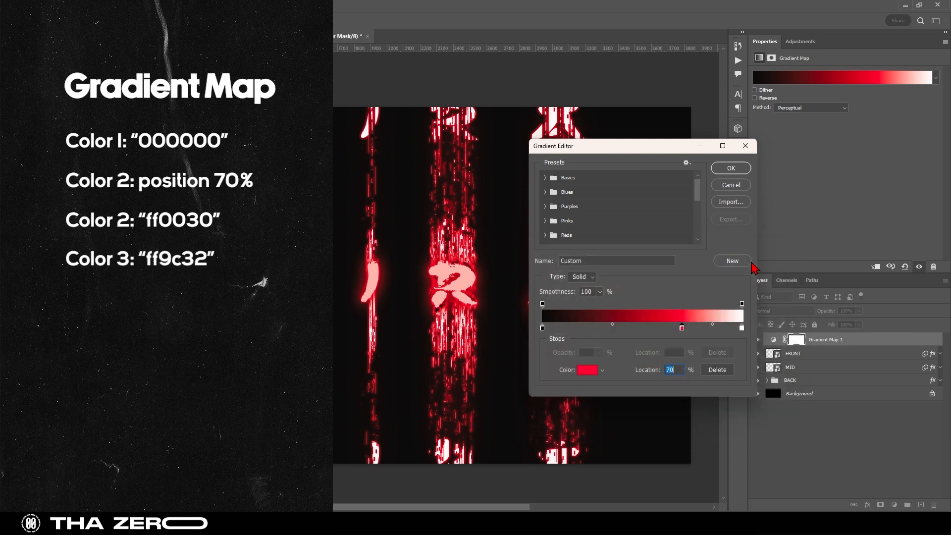
# - Set the gradient's end stop to FF9C32 and apply the edited gradient
pyautogui.click(742, 329)
pyautogui.doubleClick(742, 329)
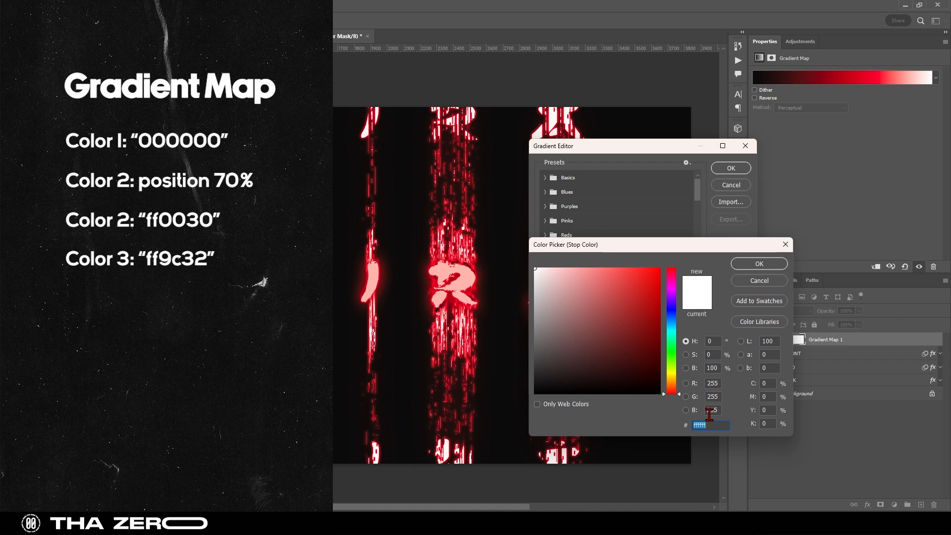
pyautogui.write('ff')
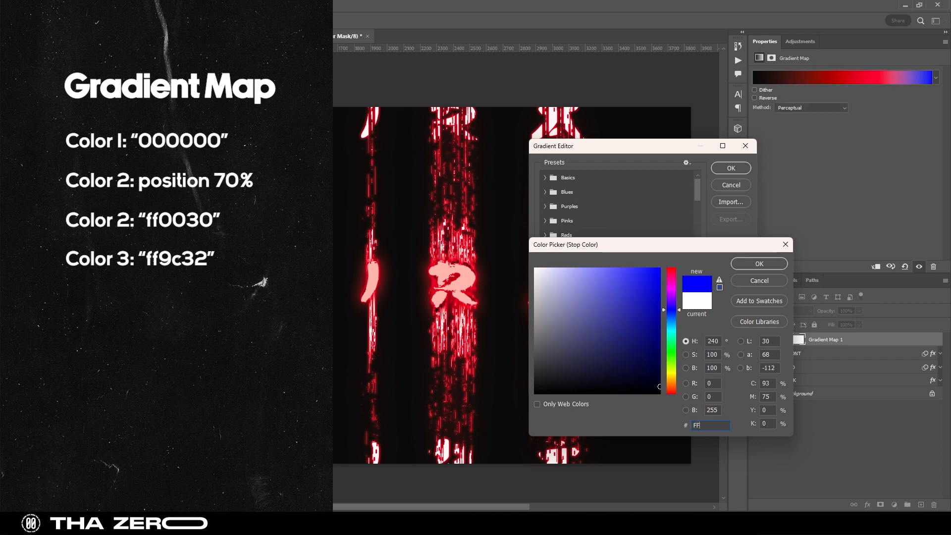
pyautogui.write('9')
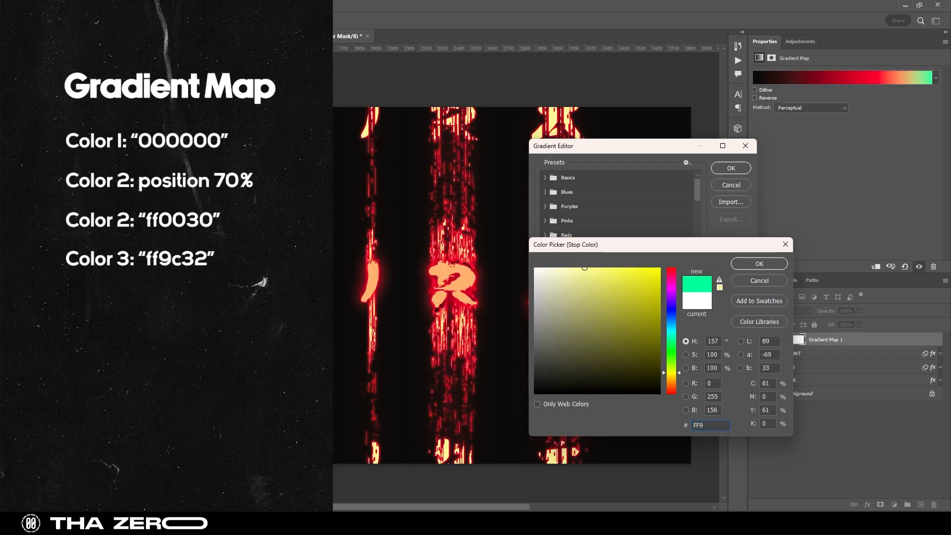
pyautogui.write('c32')
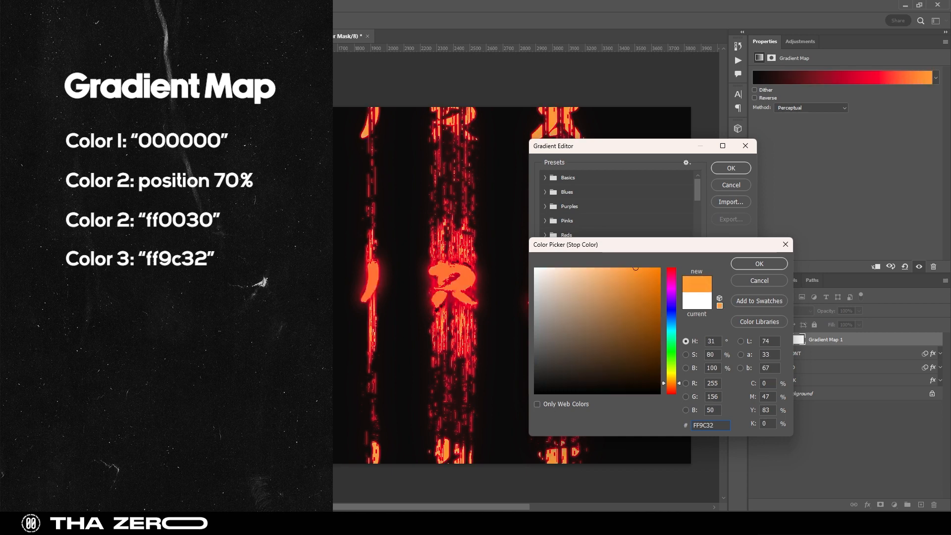
pyautogui.click(756, 264)
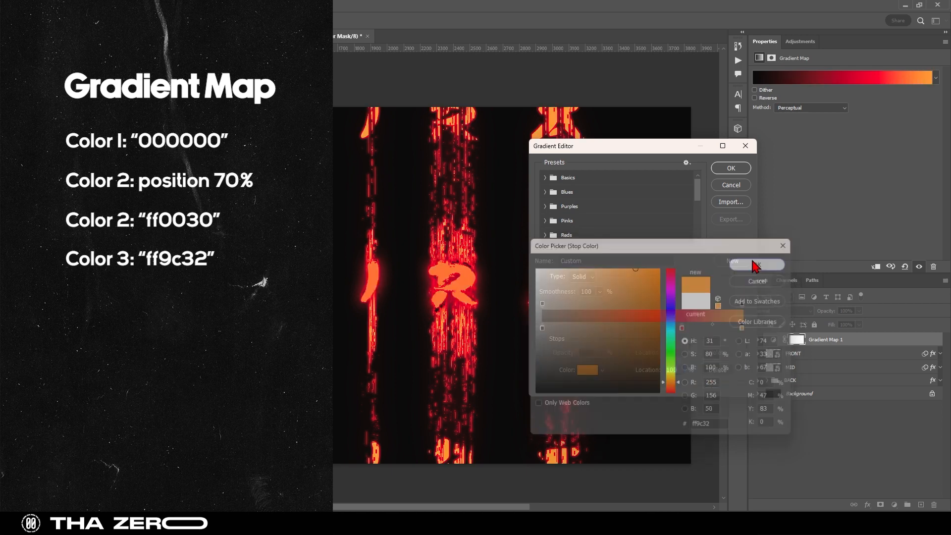
pyautogui.click(731, 169)
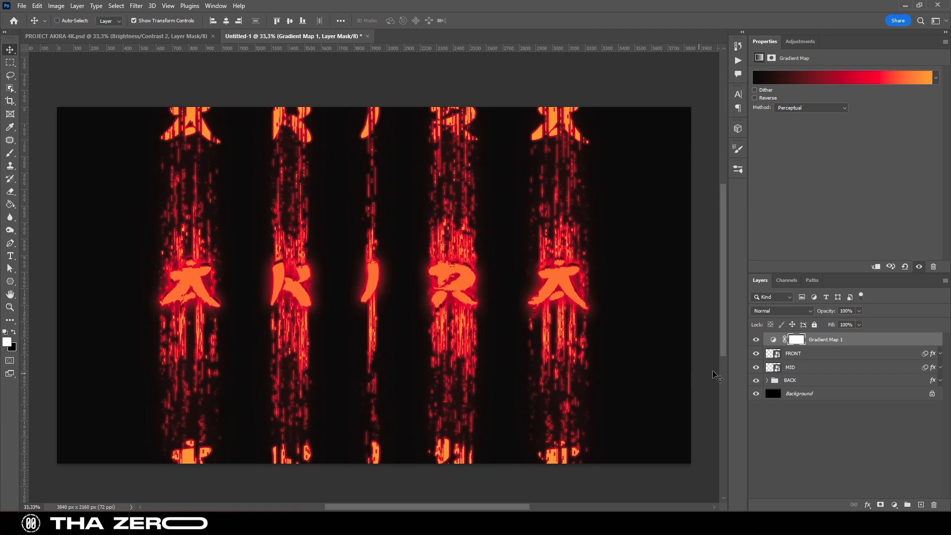
# - Add a layer mask to the BACK group and invert it to black
pyautogui.click(817, 381)
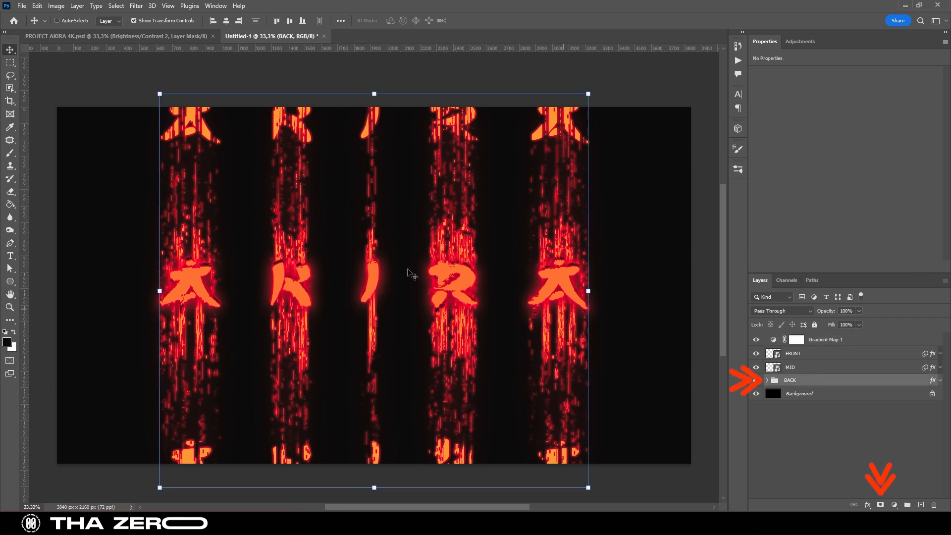
pyautogui.click(881, 505)
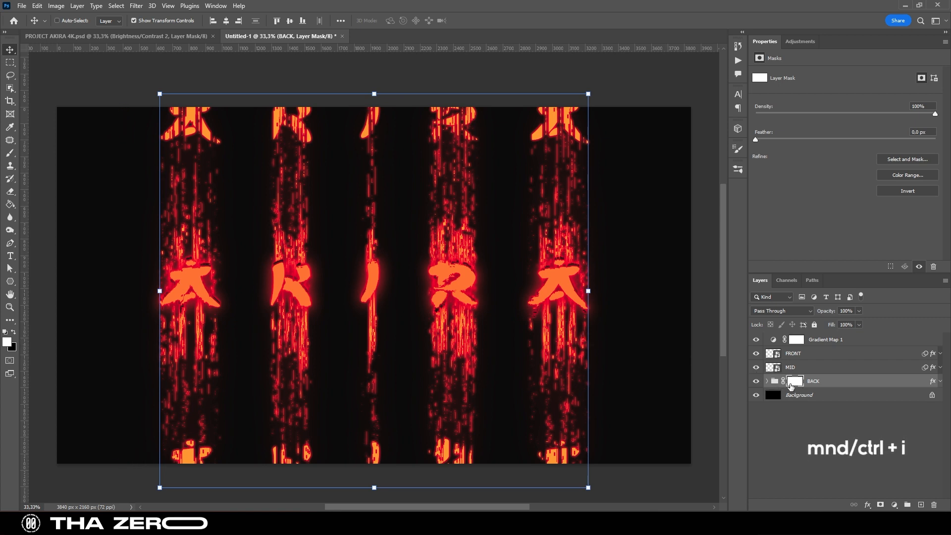
pyautogui.hotkey('ctrl', 'i')
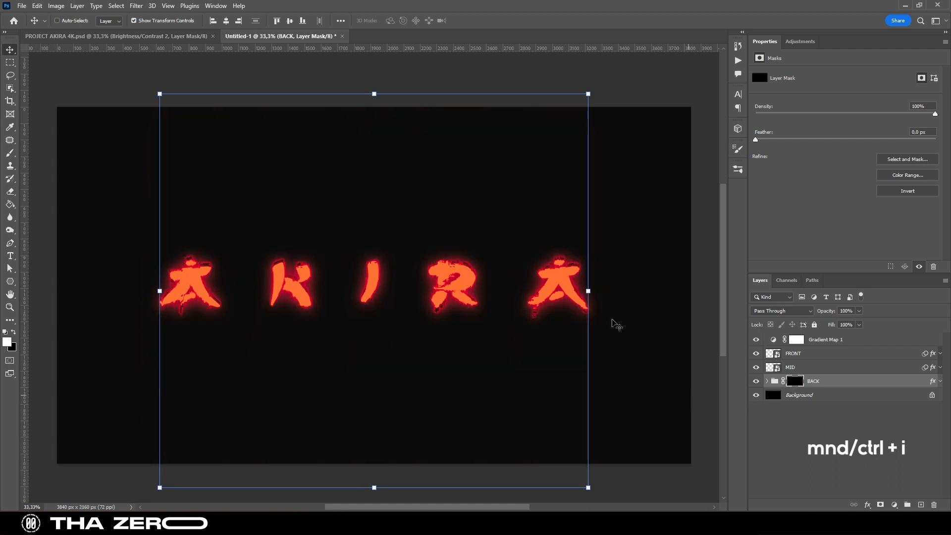
# - Activate the Brush tool with white as the foreground colour and bring up the brush presets
pyautogui.click(10, 153)
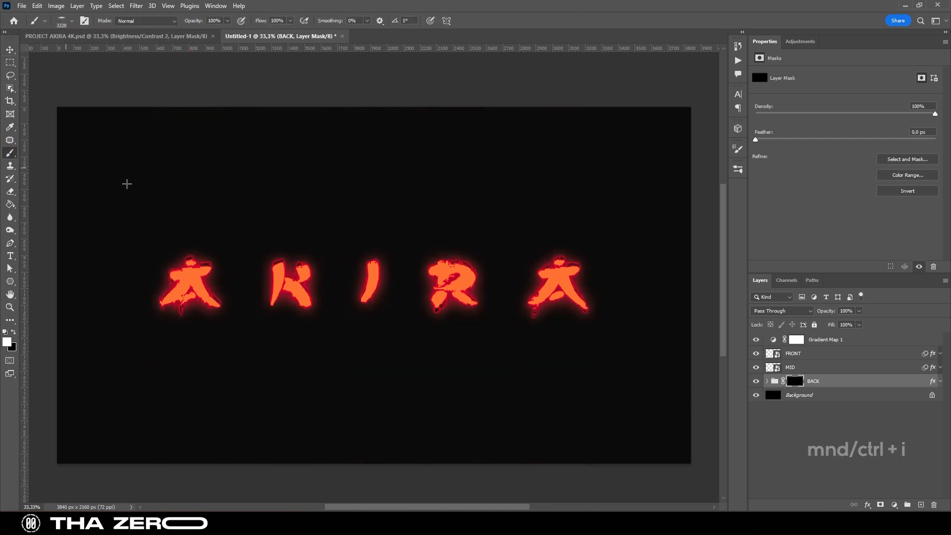
pyautogui.click(8, 344)
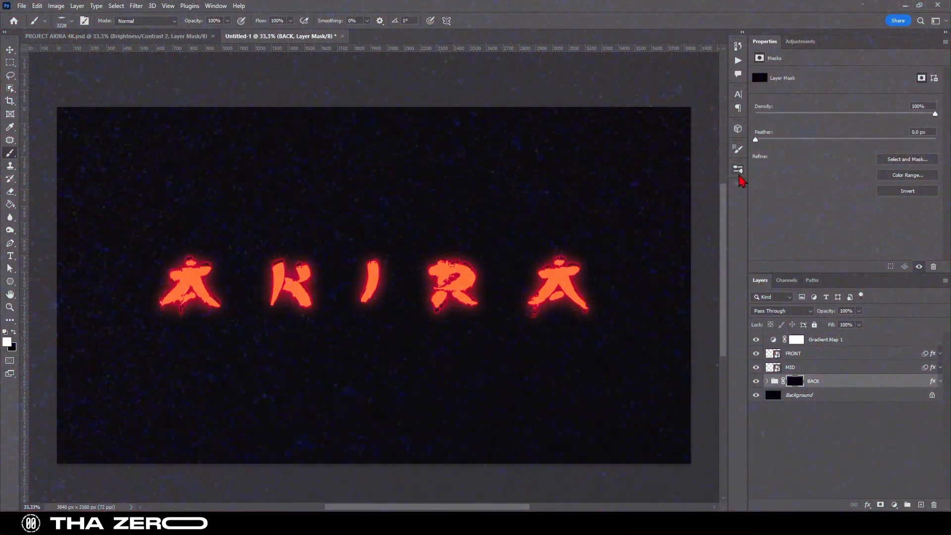
pyautogui.click(738, 170)
pyautogui.scroll(-5, 595, 315)
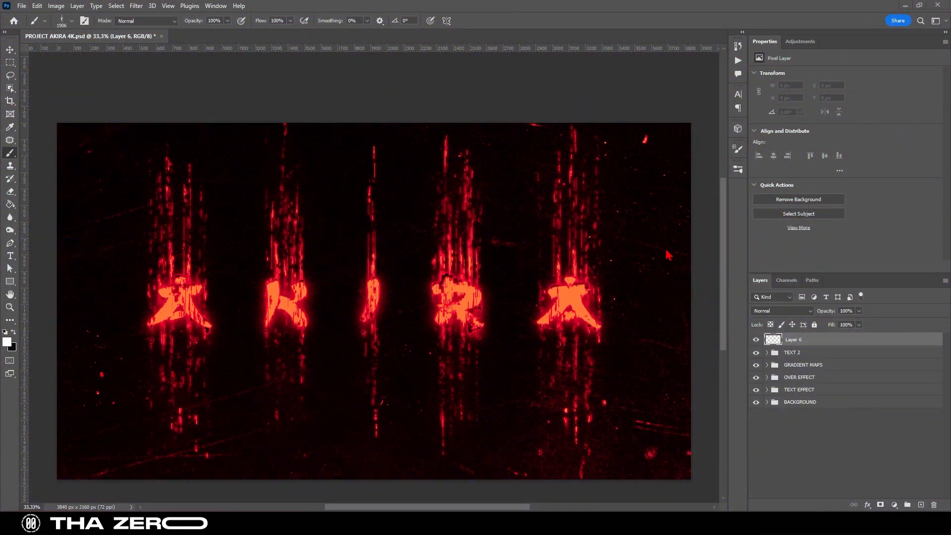
# - Show the brush presets in the PROJECT AKIRA 4K document and import the AKIRA BRUSH 1 - THAZERO brush set
pyautogui.click(742, 172)
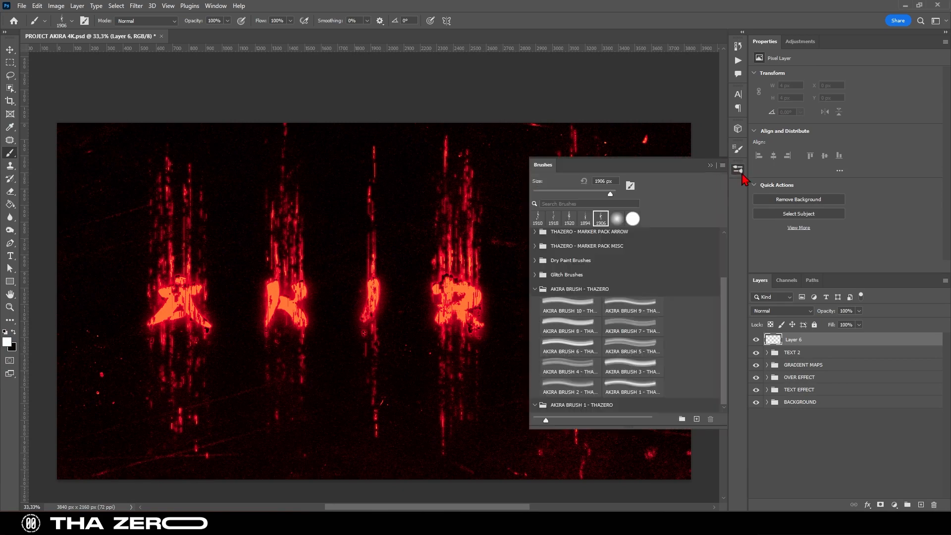
pyautogui.click(208, 6)
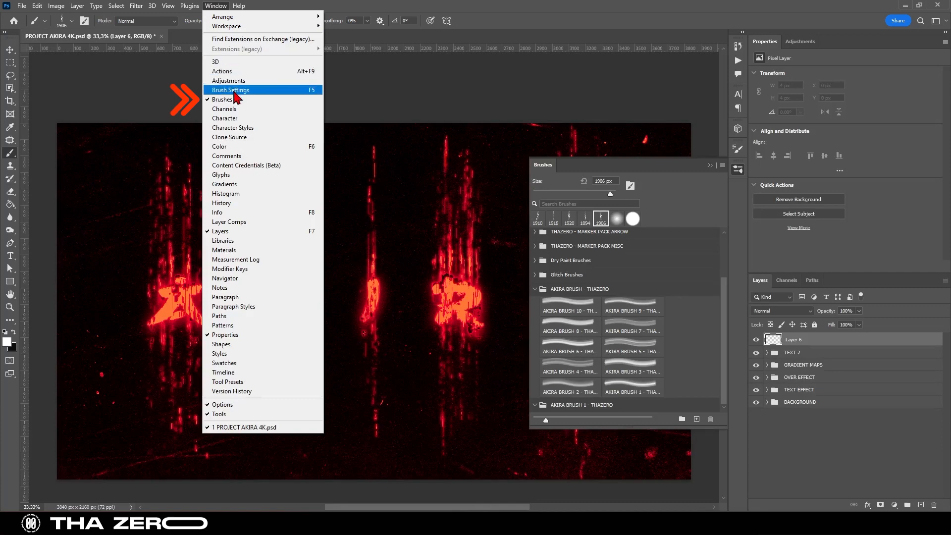
pyautogui.click(231, 100)
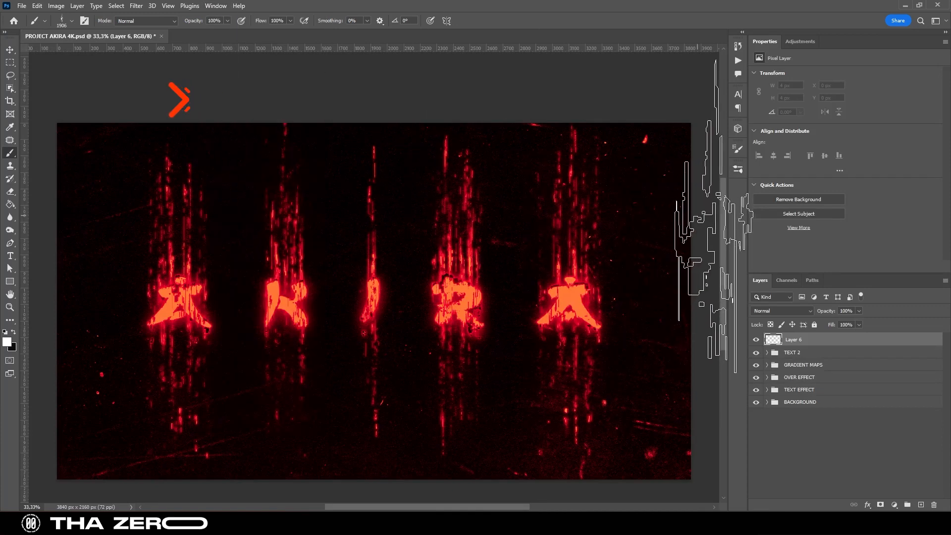
pyautogui.click(738, 170)
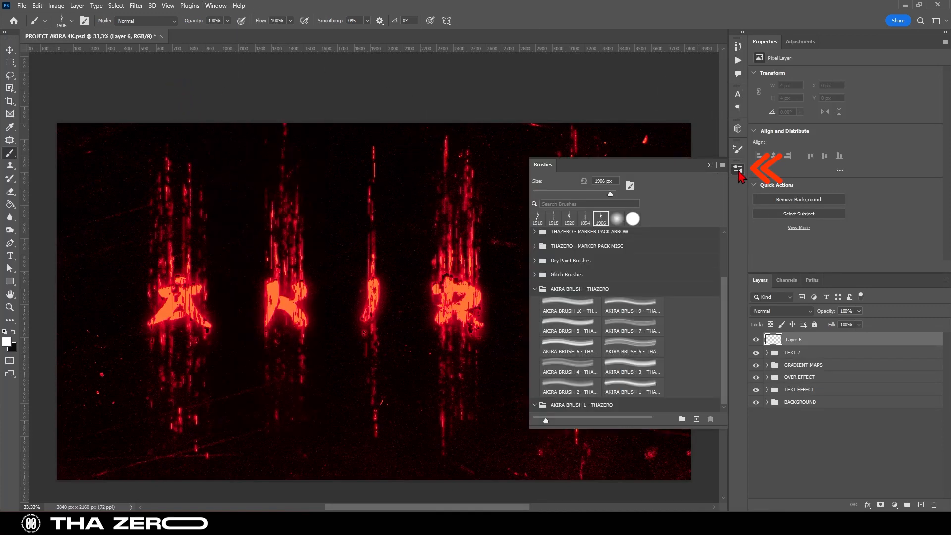
pyautogui.click(725, 166)
pyautogui.click(725, 167)
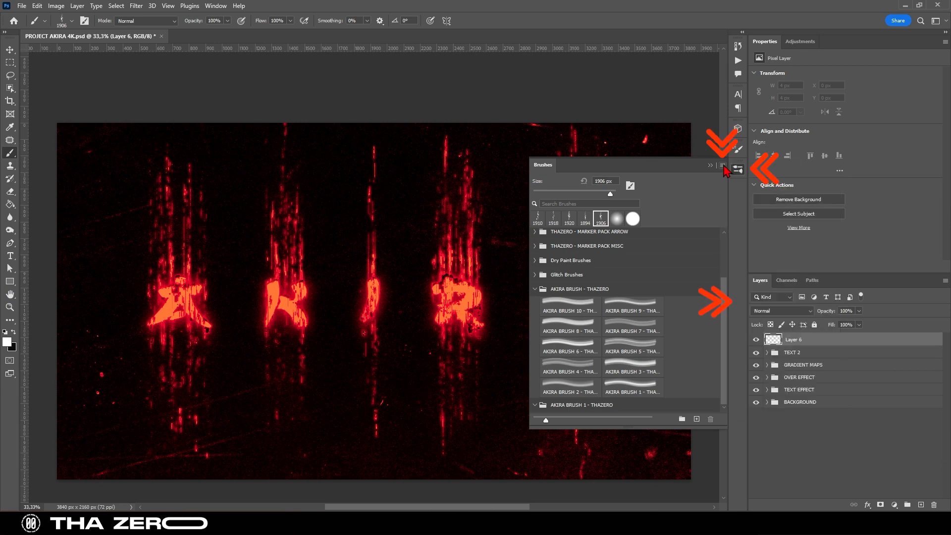
pyautogui.click(724, 166)
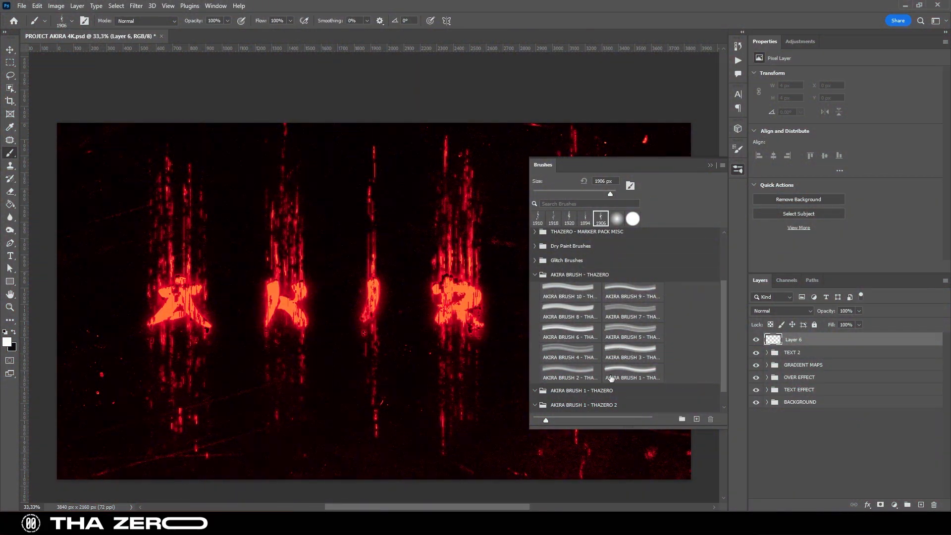
# - Pick the AKIRA BRUSH 1 brush at 472 px and keep white (ffffff) as the foreground colour
pyautogui.scroll(-2, 619, 375)
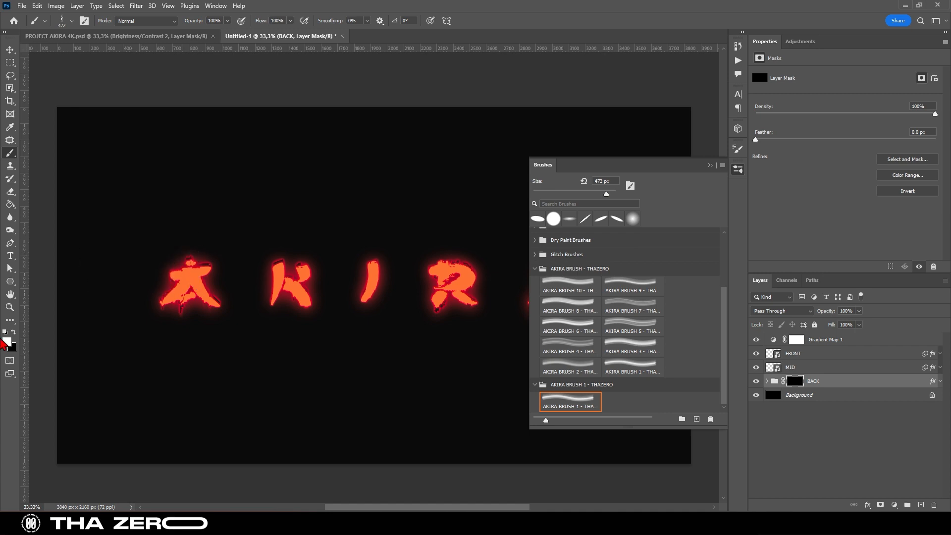
pyautogui.click(8, 345)
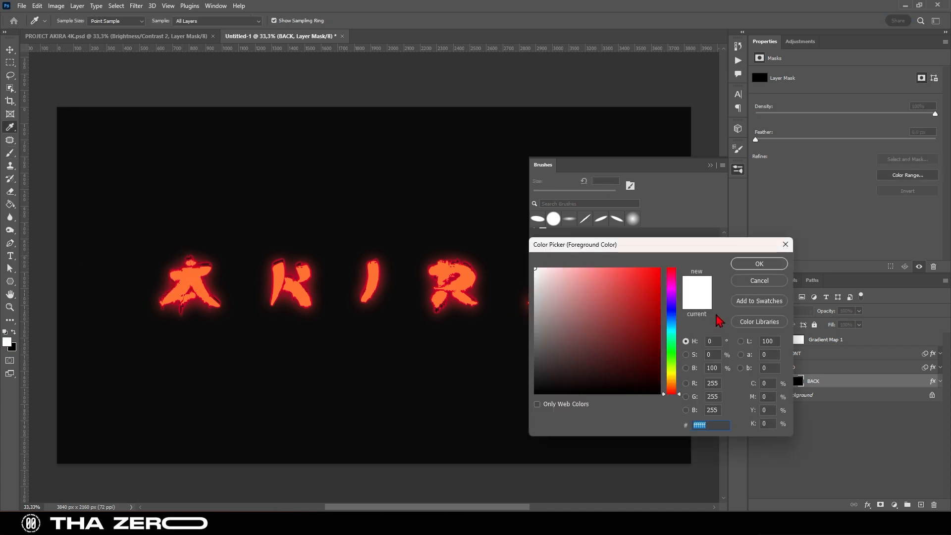
pyautogui.press('Return')
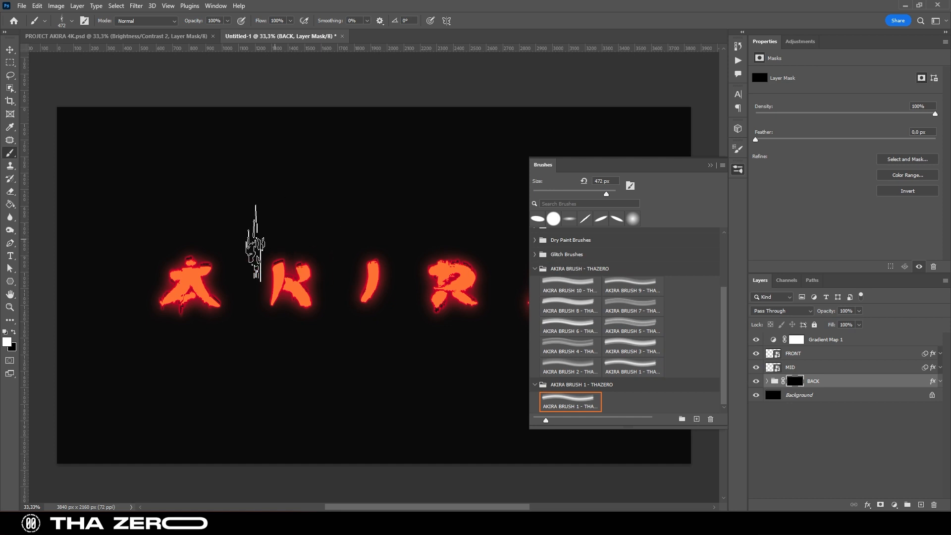
# - Paint white on the BACK group's layer mask above the first A to reveal its red streaks
pyautogui.moveTo(201, 257)
pyautogui.mouseDown()
pyautogui.moveTo(181, 300)
pyautogui.moveTo(189, 258)
pyautogui.mouseUp()
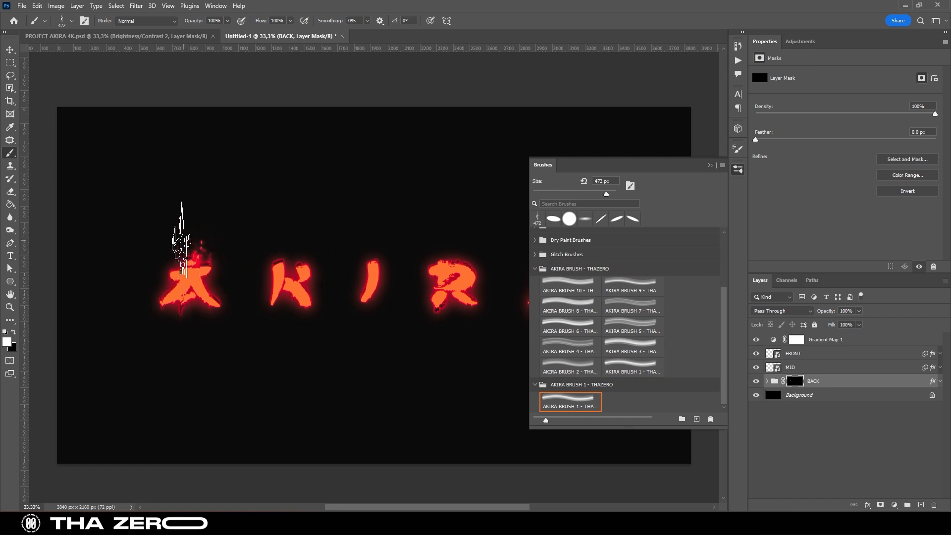
pyautogui.click(181, 240)
pyautogui.click(192, 212)
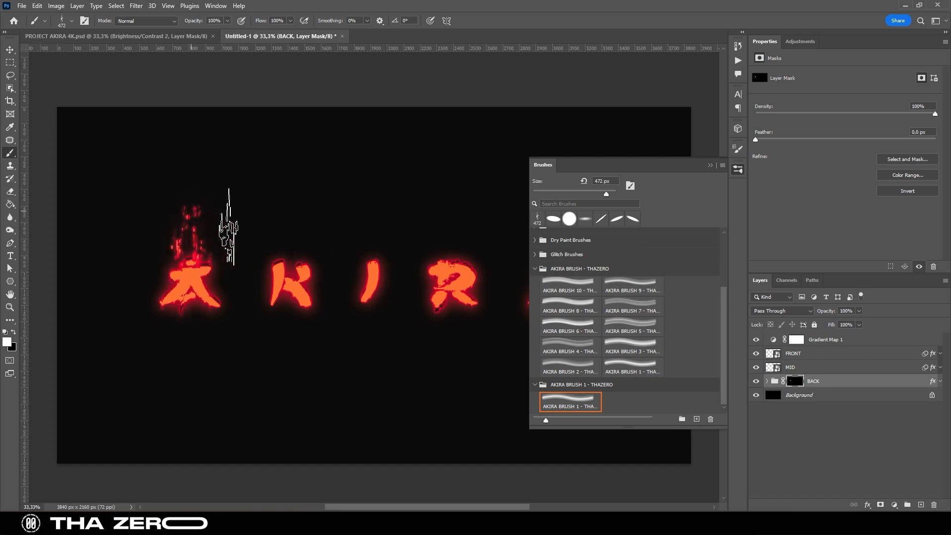
pyautogui.click(189, 199)
pyautogui.click(178, 235)
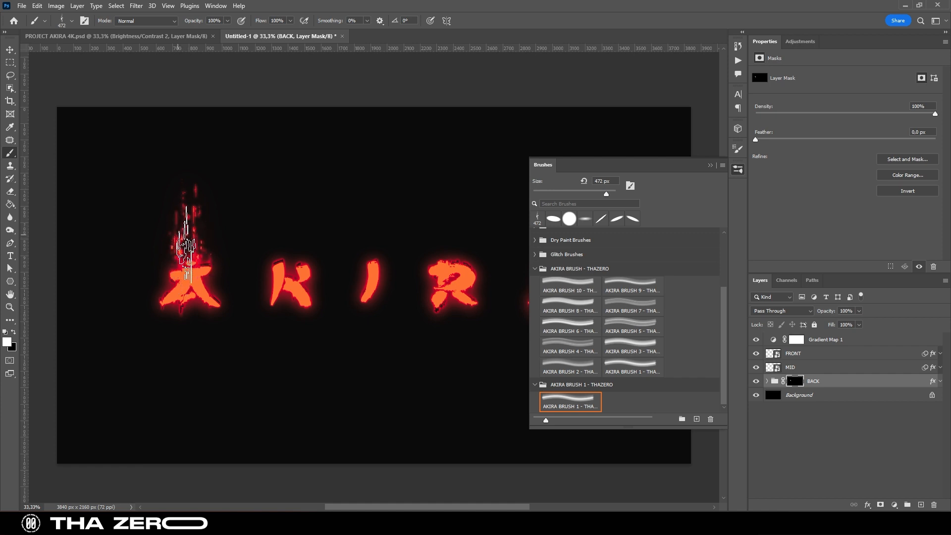
# - Reveal the BACK streaks below the first A and extend those above it towards the upper canvas edge
pyautogui.click(173, 322)
pyautogui.click(210, 311)
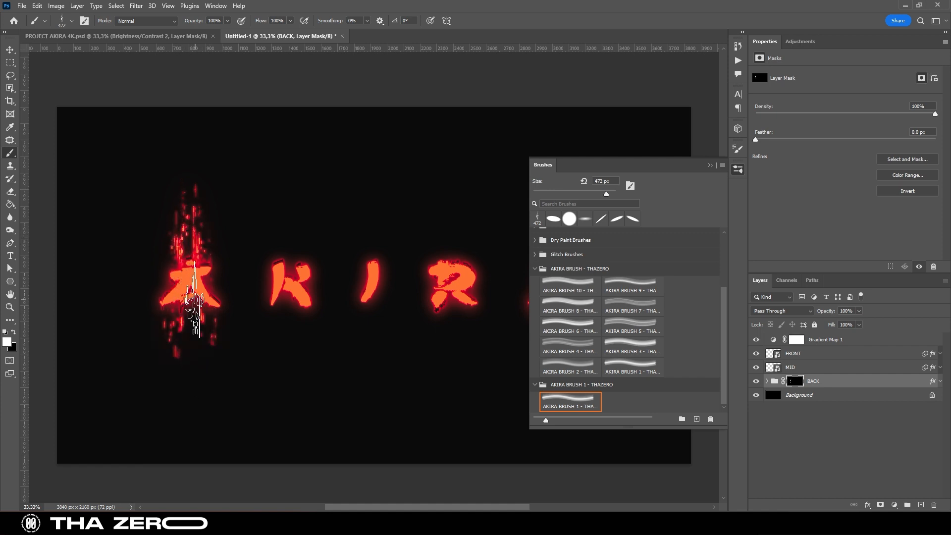
pyautogui.click(187, 376)
pyautogui.click(194, 391)
pyautogui.click(177, 357)
pyautogui.click(202, 381)
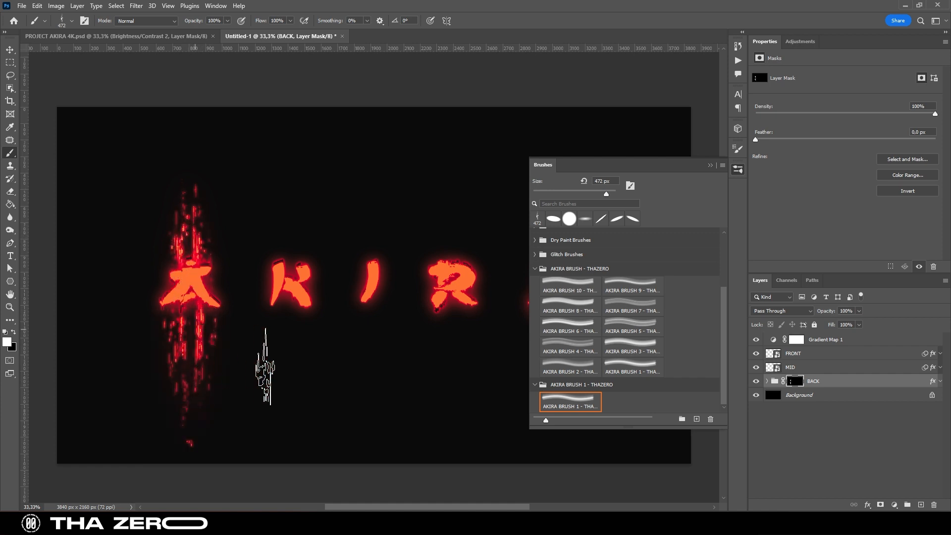
pyautogui.click(199, 194)
pyautogui.click(174, 159)
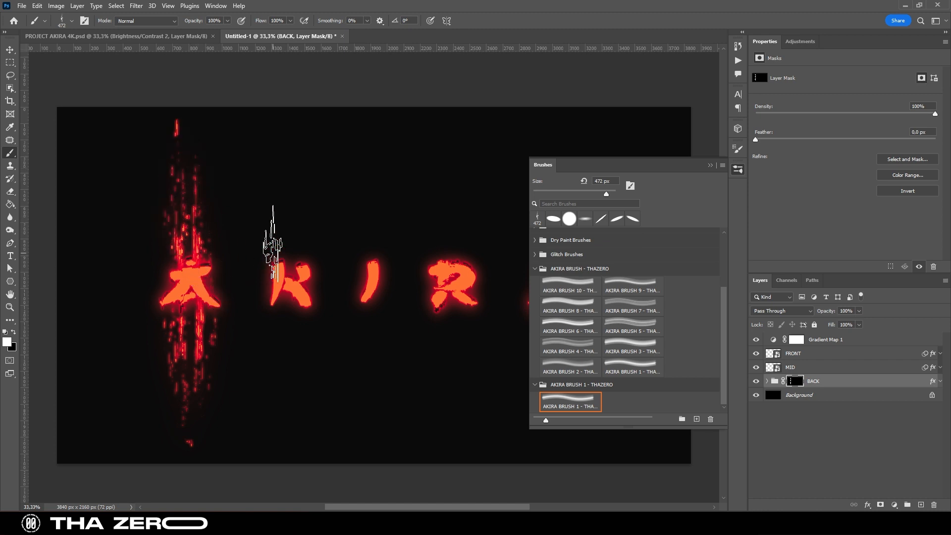
# - Reveal the BACK streaks above and below the letter K by stamping white on the group's mask
pyautogui.click(278, 232)
pyautogui.click(300, 251)
pyautogui.click(283, 306)
pyautogui.click(284, 388)
pyautogui.click(301, 352)
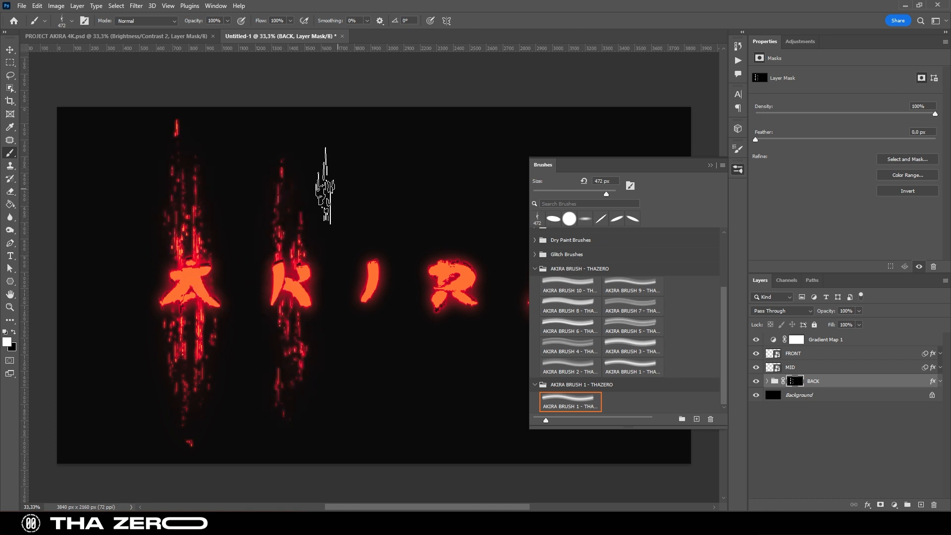
# - Reveal a narrow column of BACK streaks above and below the letter I on the group's mask
pyautogui.click(371, 327)
pyautogui.click(359, 205)
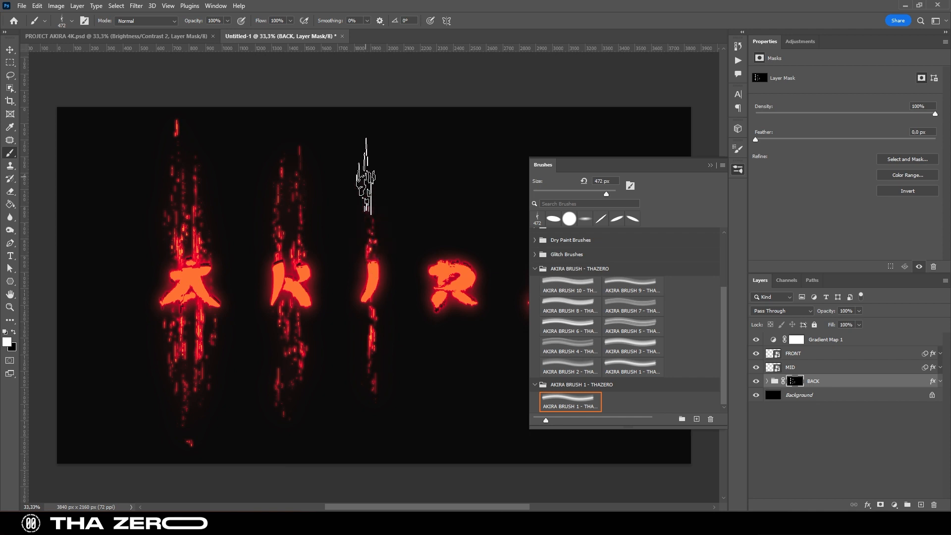
pyautogui.click(365, 170)
# - Dismiss the brush presets and reveal the BACK streaks above and below the R and the last A
pyautogui.click(445, 213)
pyautogui.click(709, 165)
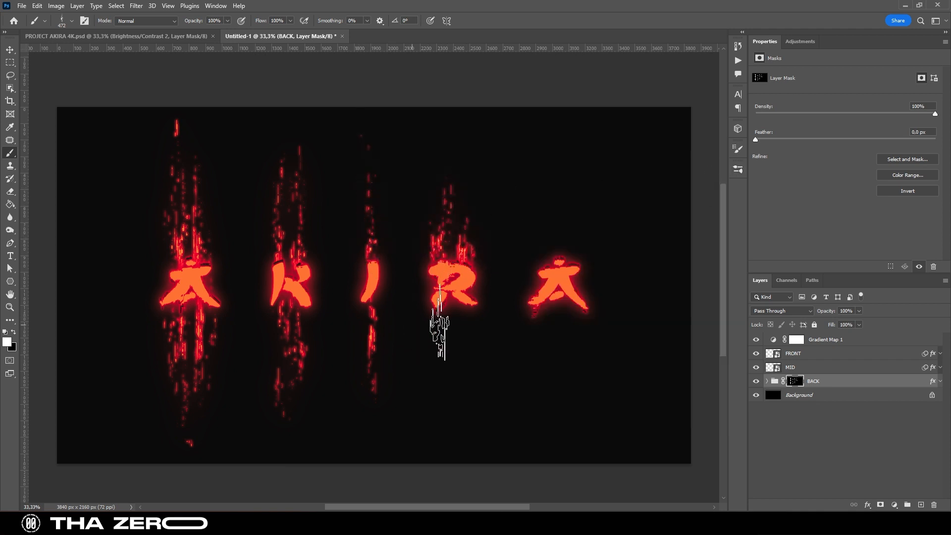
pyautogui.click(464, 431)
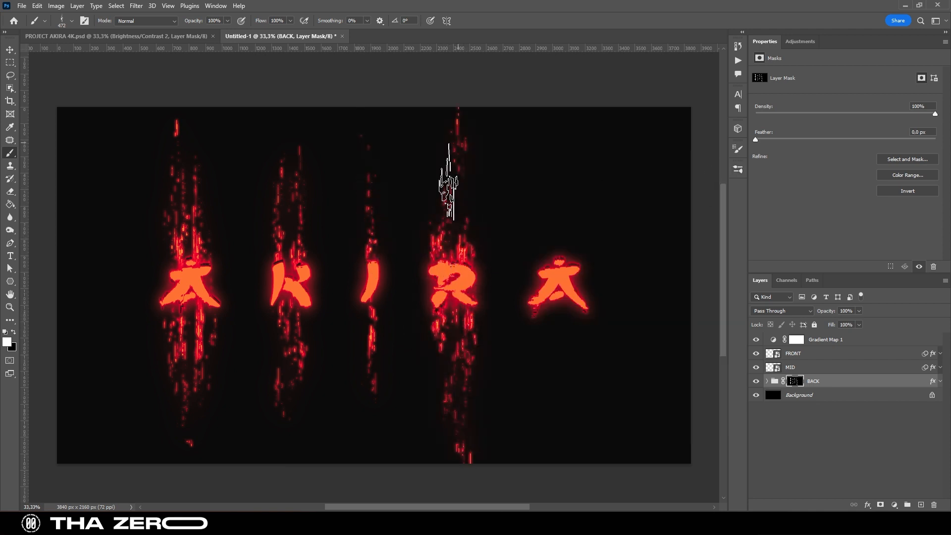
pyautogui.click(449, 182)
pyautogui.click(556, 161)
pyautogui.click(556, 382)
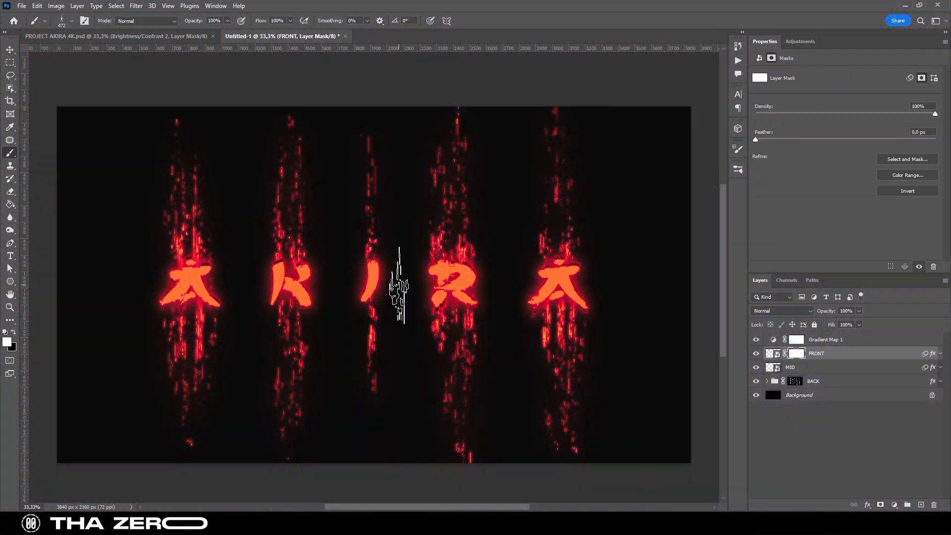
# - Reduce the AKIRA brush size to about 338 px for detail work on the FRONT layer mask
pyautogui.press('z')
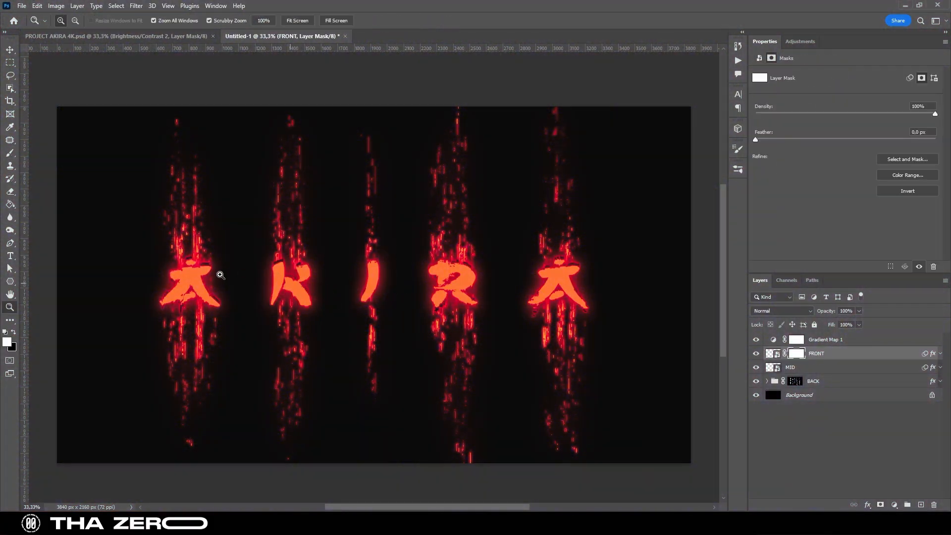
pyautogui.click(210, 289)
pyautogui.click(209, 289)
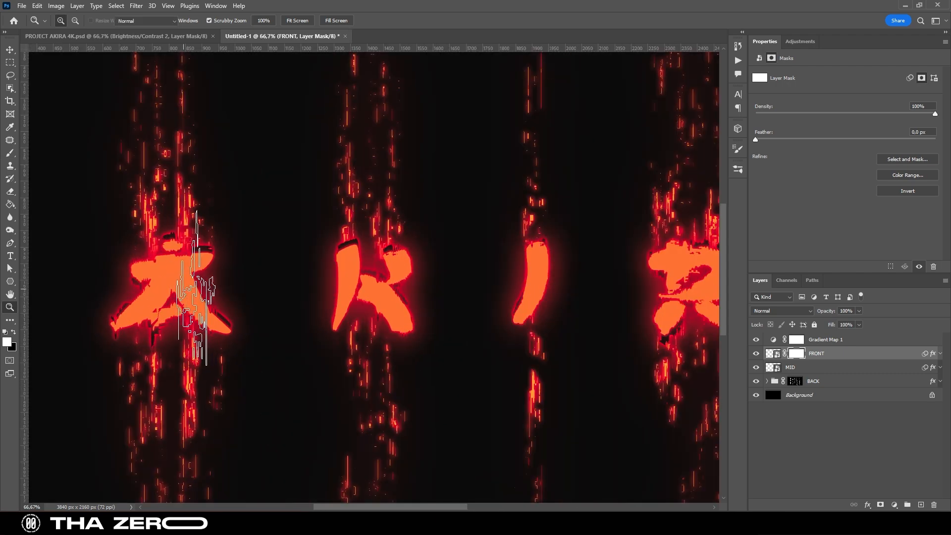
pyautogui.click(187, 280)
pyautogui.press('b')
pyautogui.moveTo(187, 280); pyautogui.dragTo(250, 273)
pyautogui.rightClick(209, 273)
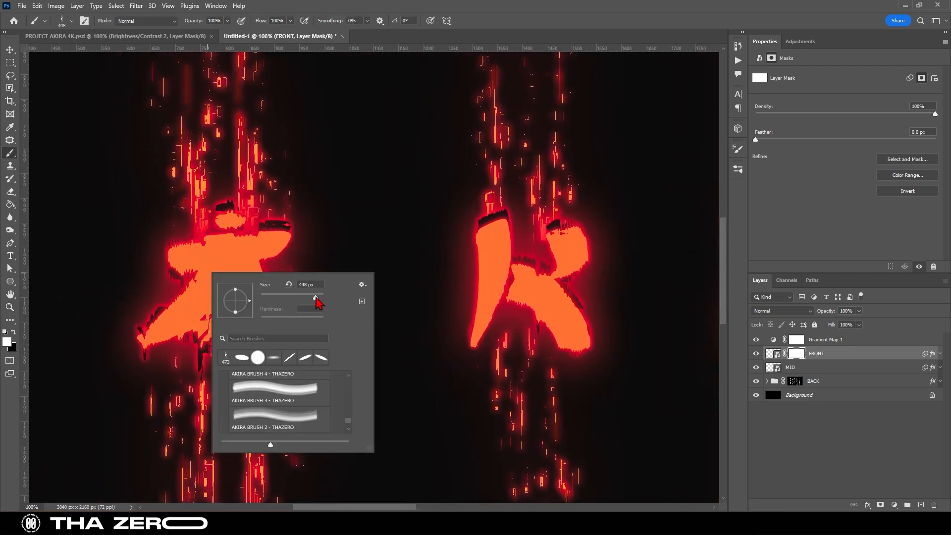
pyautogui.moveTo(315, 298); pyautogui.dragTo(307, 313)
pyautogui.press('Return')
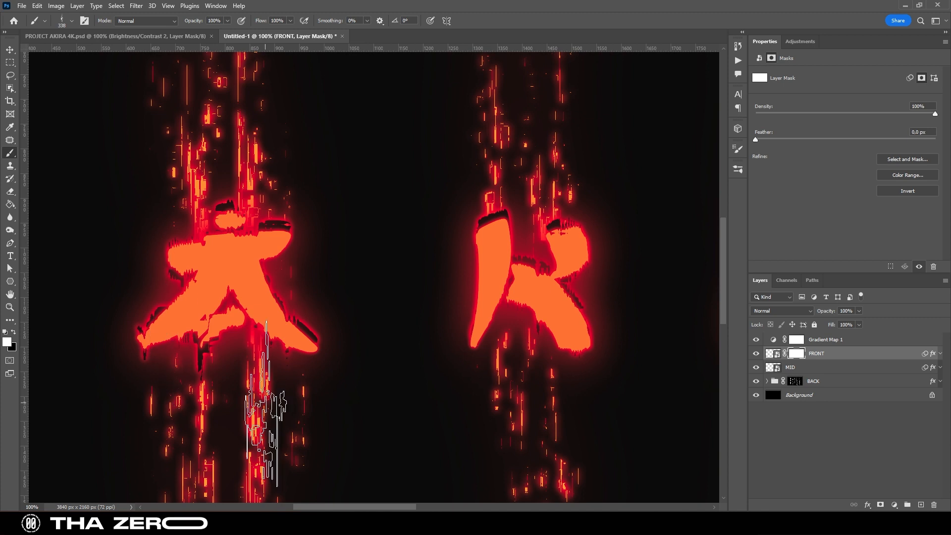
# - Paint with black on the FRONT layer mask over the first A, K, I and R to break up their shapes
pyautogui.press('x')
pyautogui.click(171, 333)
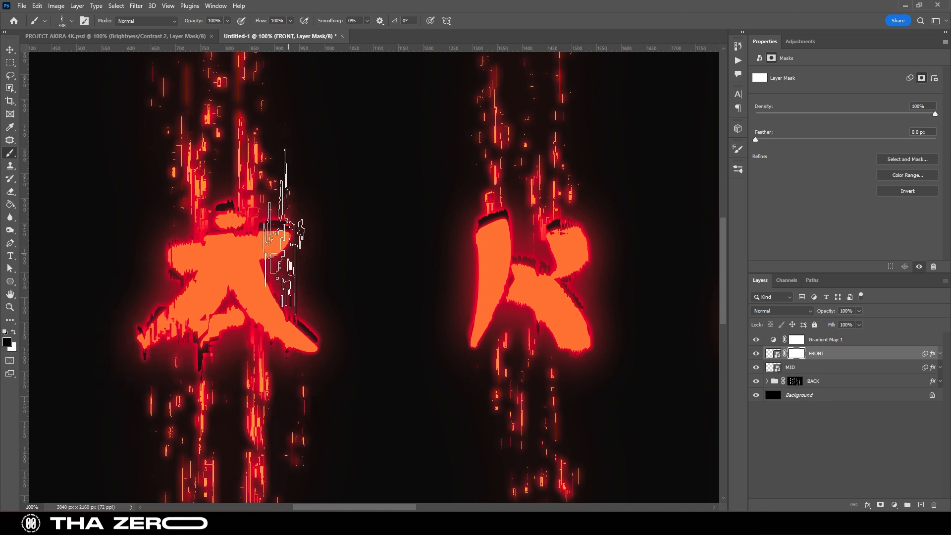
pyautogui.click(268, 223)
pyautogui.hscroll(3, 336, 362)
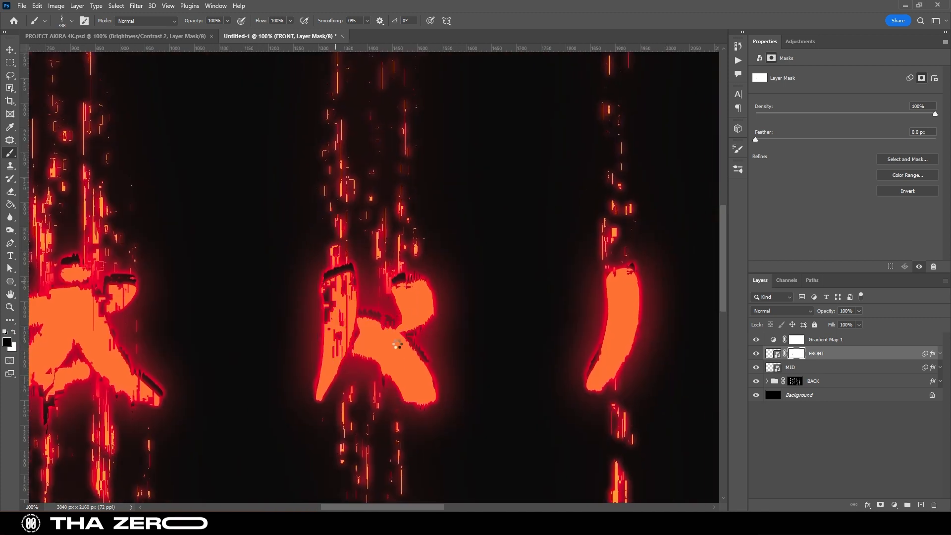
pyautogui.hscroll(3, 426, 277)
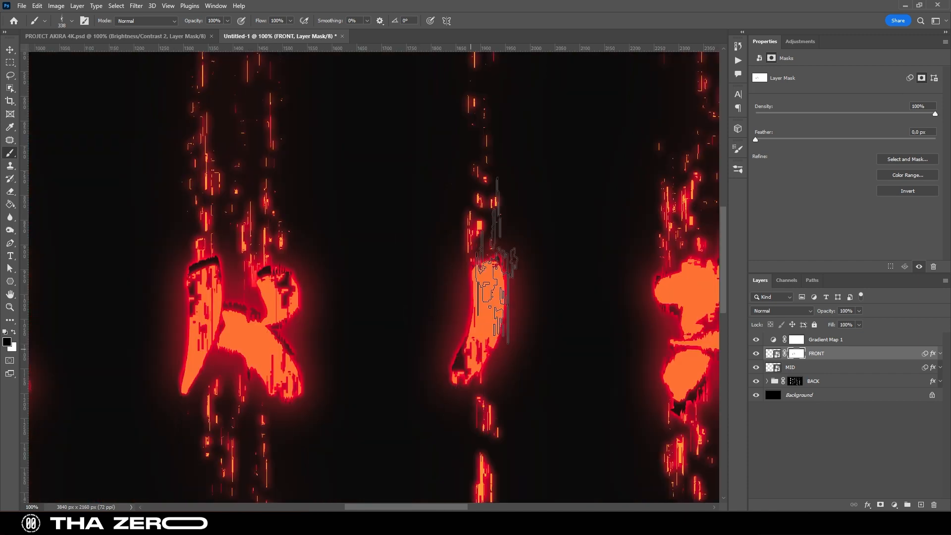
pyautogui.hscroll(3, 446, 277)
pyautogui.click(457, 267)
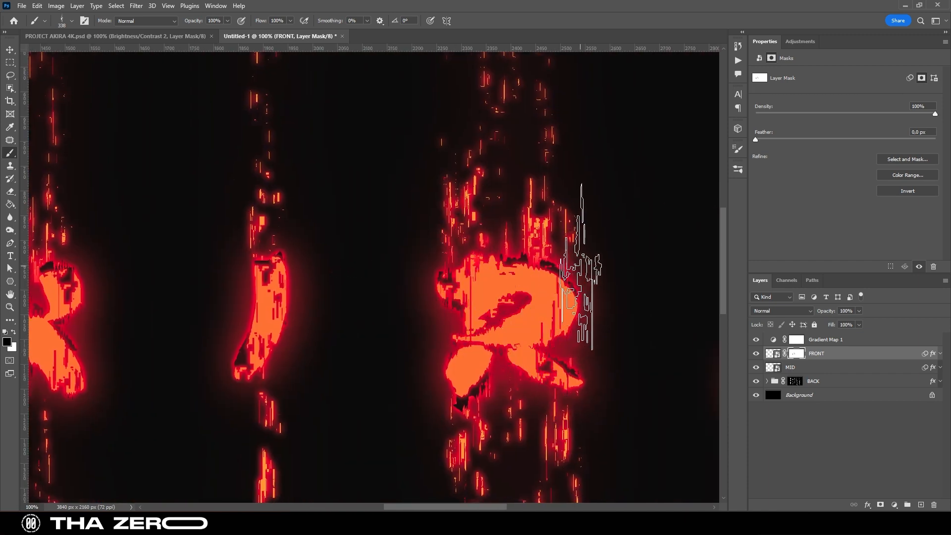
pyautogui.click(463, 371)
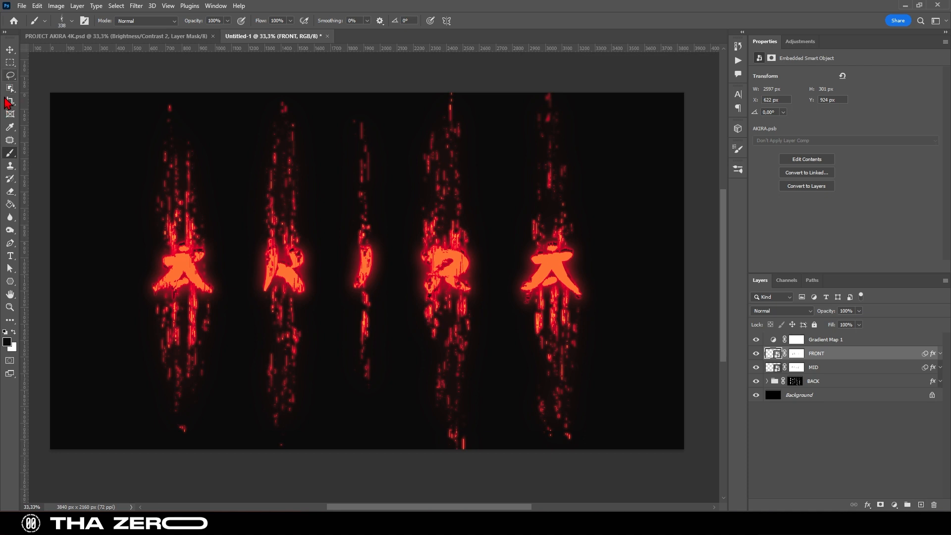
# - Draw a red-filled ellipse about 3808 × 941 px across the lower canvas and place its layer beneath the BACK group
pyautogui.click(10, 280)
pyautogui.moveTo(53, 287); pyautogui.dragTo(682, 442)
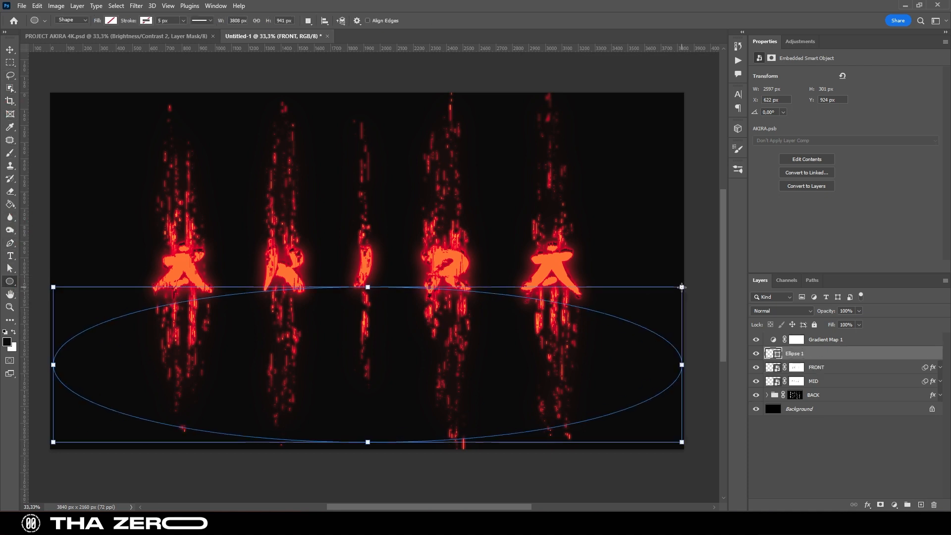
pyautogui.moveTo(817, 353); pyautogui.dragTo(847, 400)
pyautogui.click(787, 147)
pyautogui.click(763, 198)
pyautogui.click(834, 392)
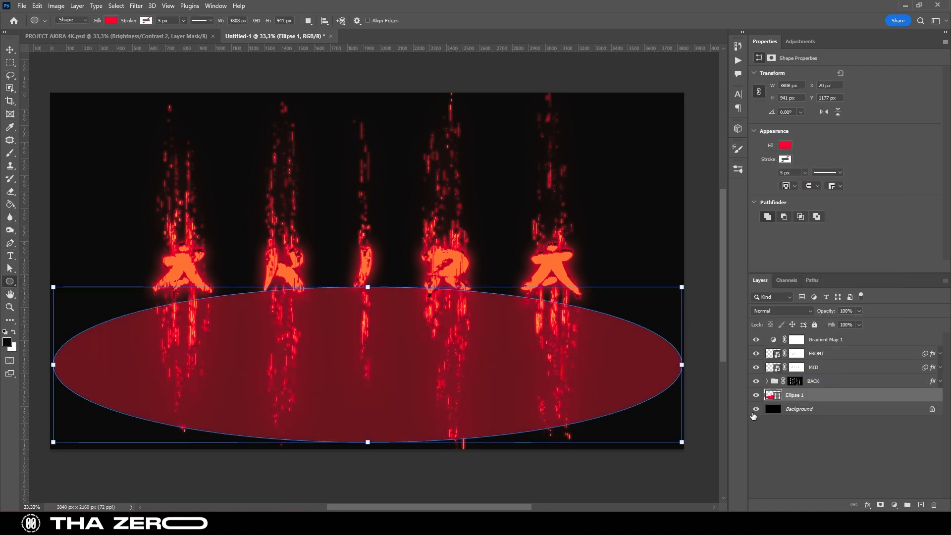
# - Convert the Ellipse 1 layer to a smart object and soften it with a strong Gaussian Blur
pyautogui.rightClick(804, 396)
pyautogui.click(822, 240)
pyautogui.click(137, 6)
pyautogui.moveTo(148, 127)
pyautogui.click(277, 166)
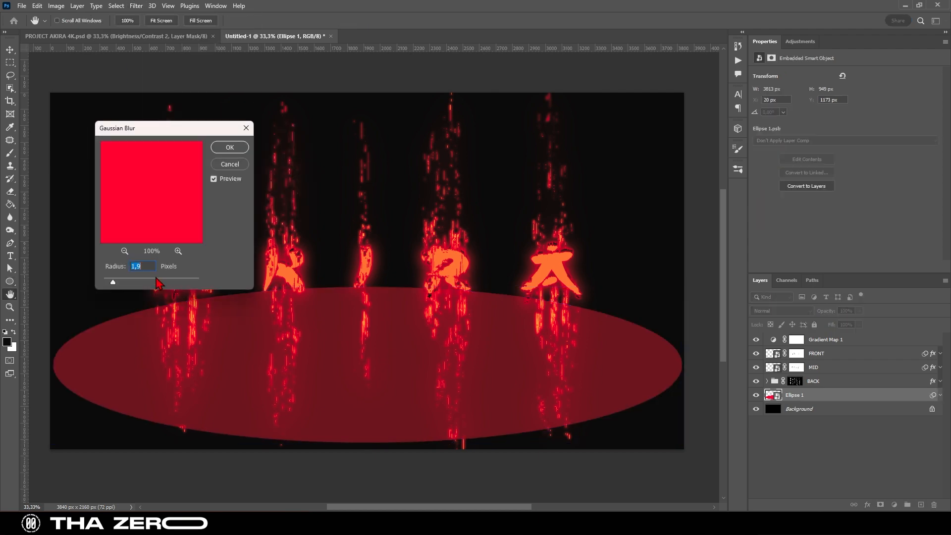
pyautogui.moveTo(113, 282); pyautogui.dragTo(171, 283)
pyautogui.click(230, 147)
# - Rasterize the blurred ellipse layer, stretch its height to about 135% and shift it vertically behind the text
pyautogui.click(10, 49)
pyautogui.rightClick(833, 395)
pyautogui.click(860, 277)
pyautogui.moveTo(343, 99); pyautogui.dragTo(342, 253)
pyautogui.scroll(-10, 366, 346)
pyautogui.moveTo(369, 369); pyautogui.dragTo(371, 353)
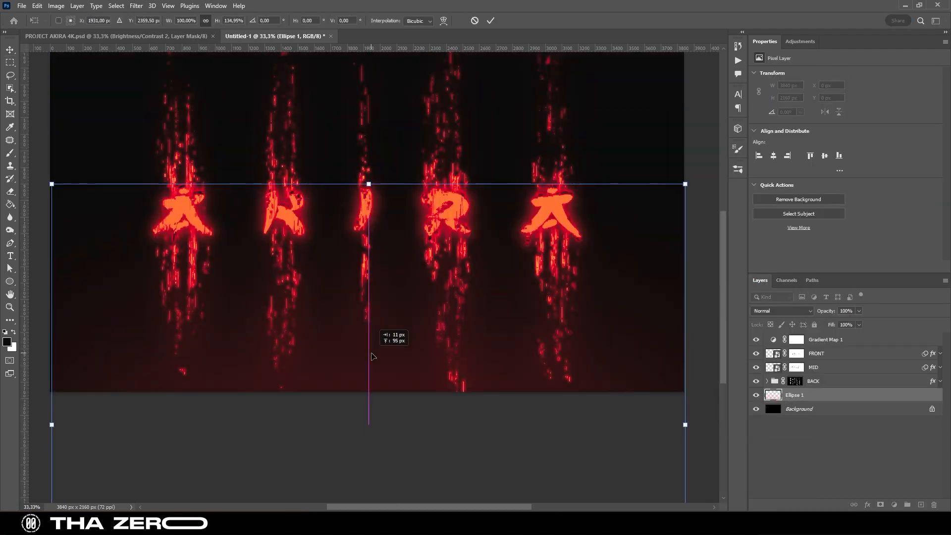
# - Widen the red glow slightly past both sides of the canvas and apply the transform
pyautogui.moveTo(52, 425); pyautogui.dragTo(44, 424)
pyautogui.moveTo(686, 425); pyautogui.dragTo(693, 424)
pyautogui.click(491, 21)
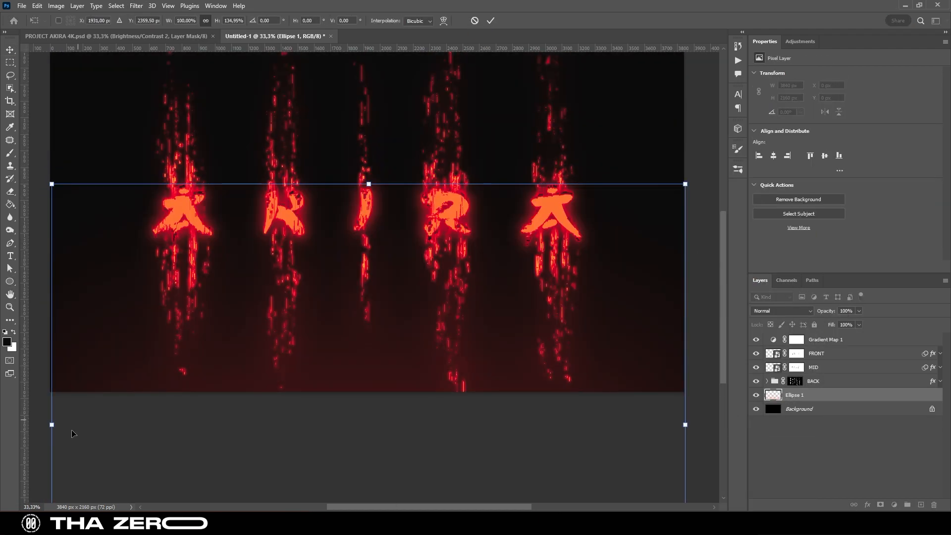
pyautogui.moveTo(51, 424); pyautogui.dragTo(44, 424)
pyautogui.moveTo(686, 425); pyautogui.dragTo(694, 424)
pyautogui.click(491, 21)
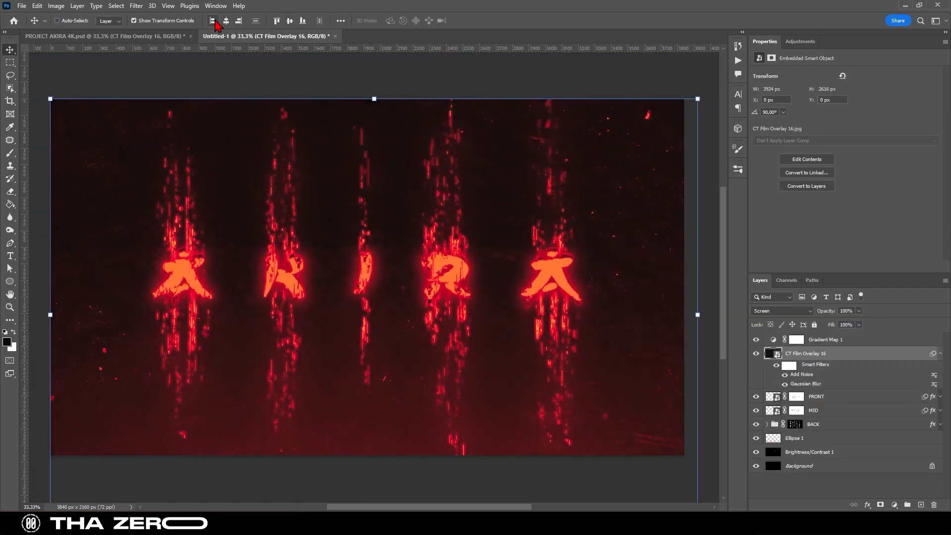
# - Bring up the adjustment layer choices with the CT Film Overlay 16 layer selected
pyautogui.click(800, 41)
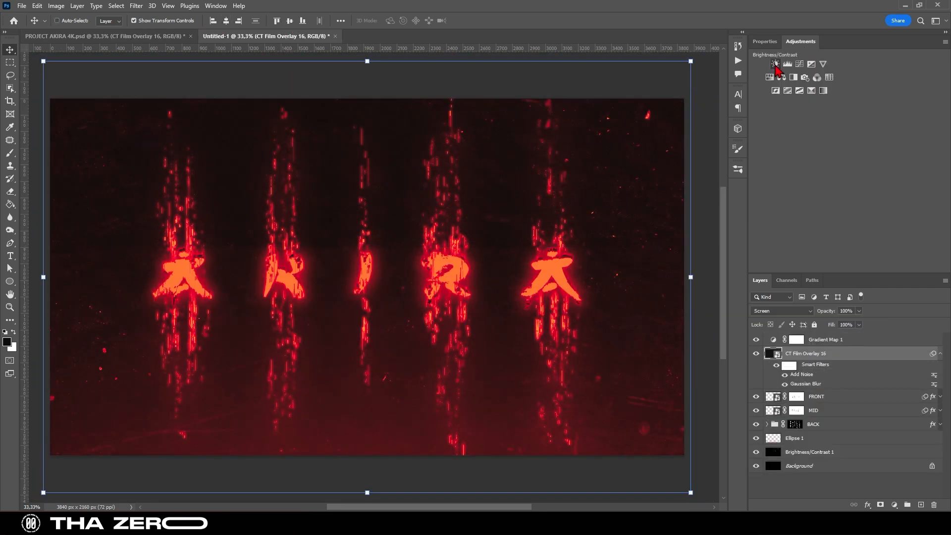